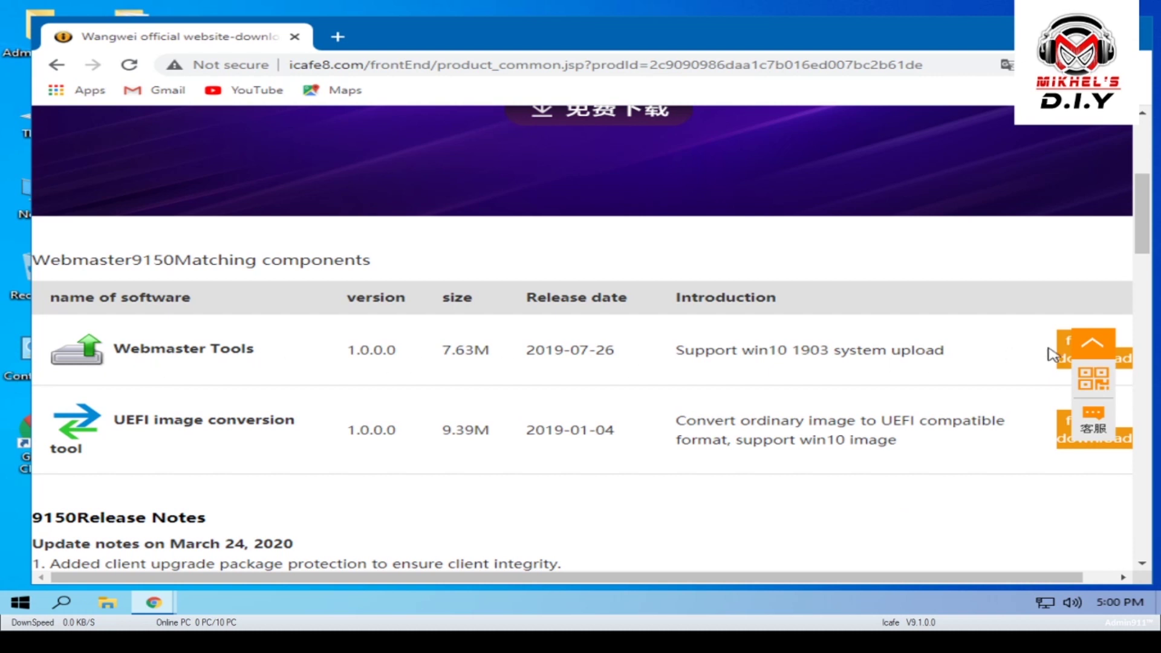
# Download the Webmaster Tools component and keep the blocked UploadTool.rar file despite the warning
pyautogui.scroll(-1, 1052, 353)
pyautogui.click(1067, 273)
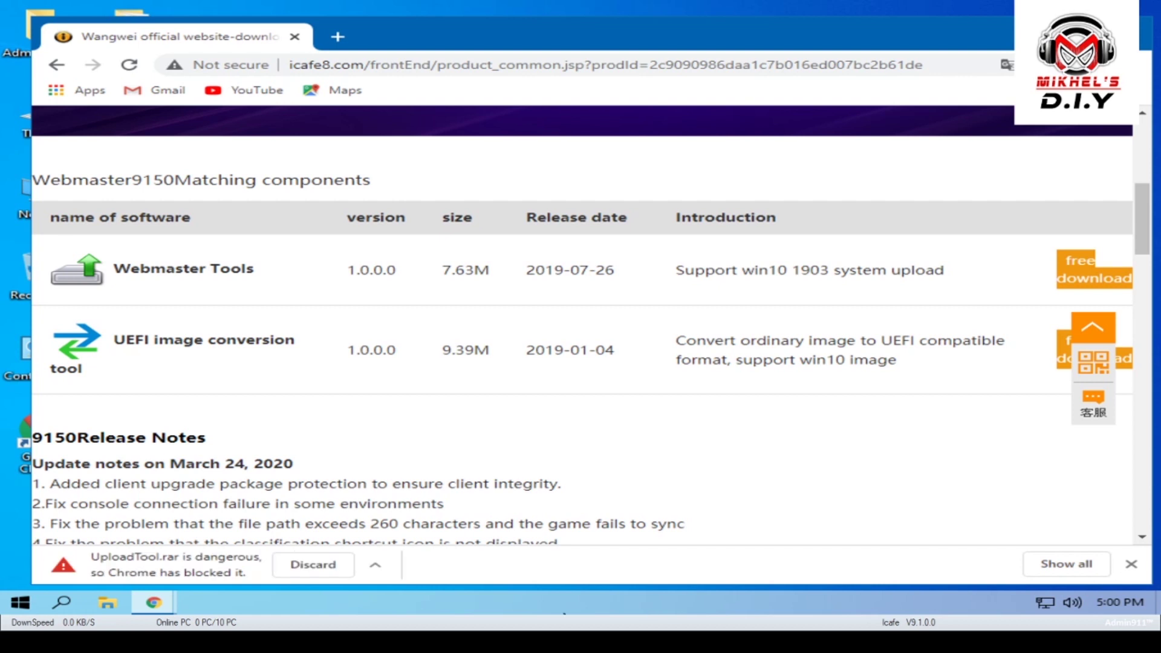
pyautogui.click(1067, 564)
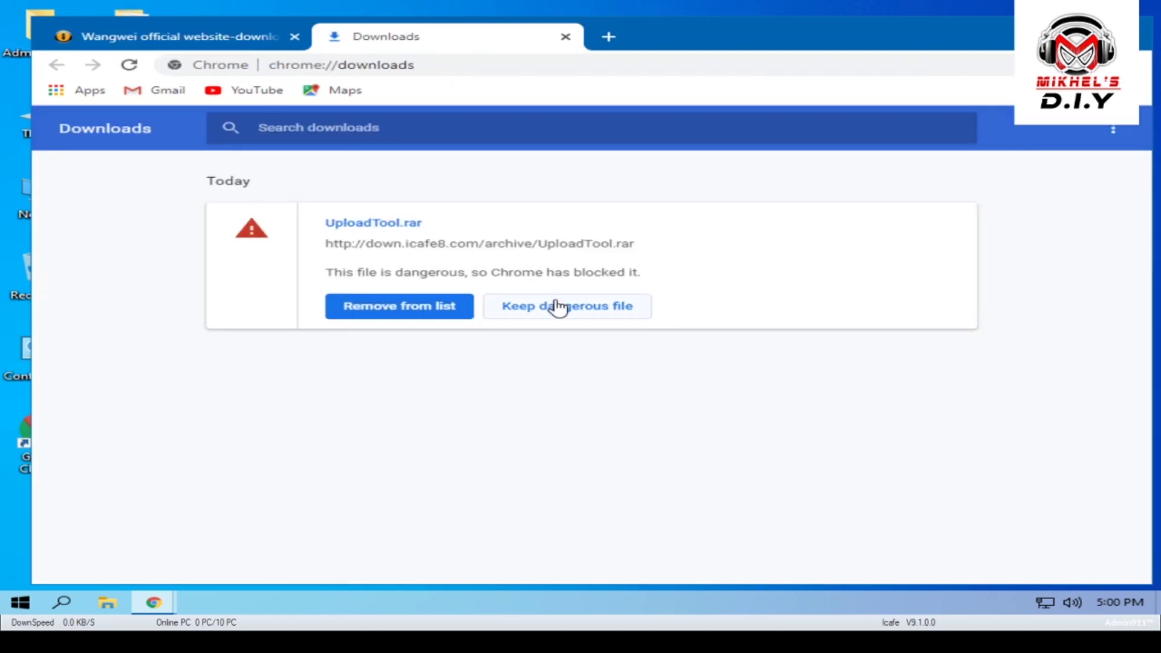
pyautogui.click(557, 307)
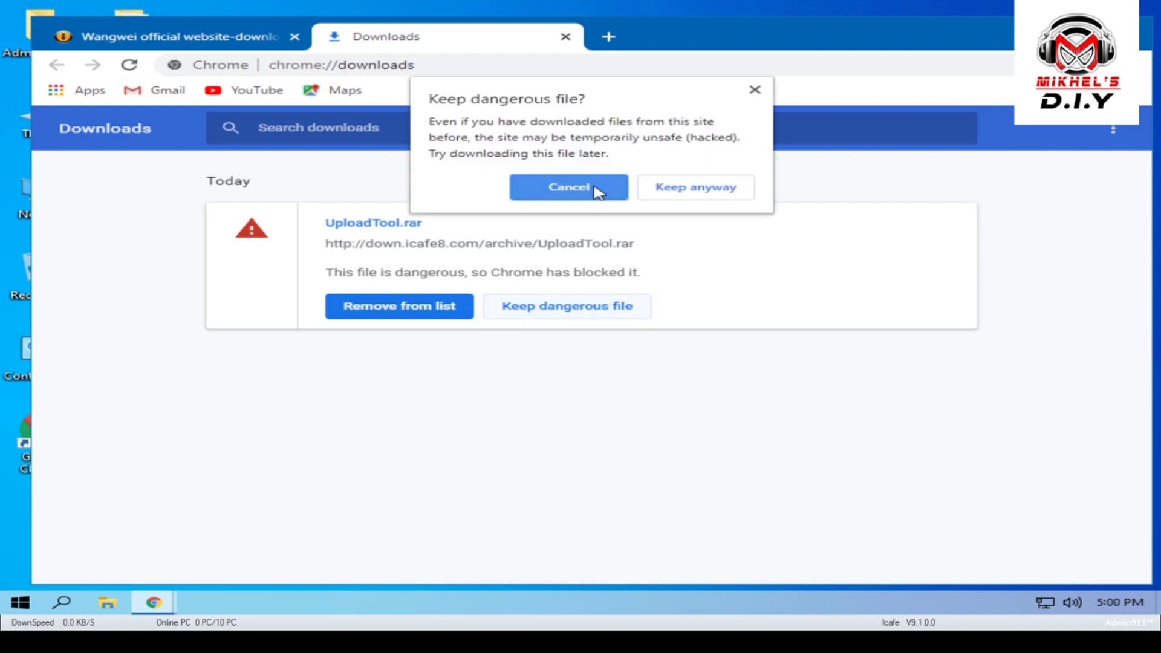
pyautogui.click(697, 186)
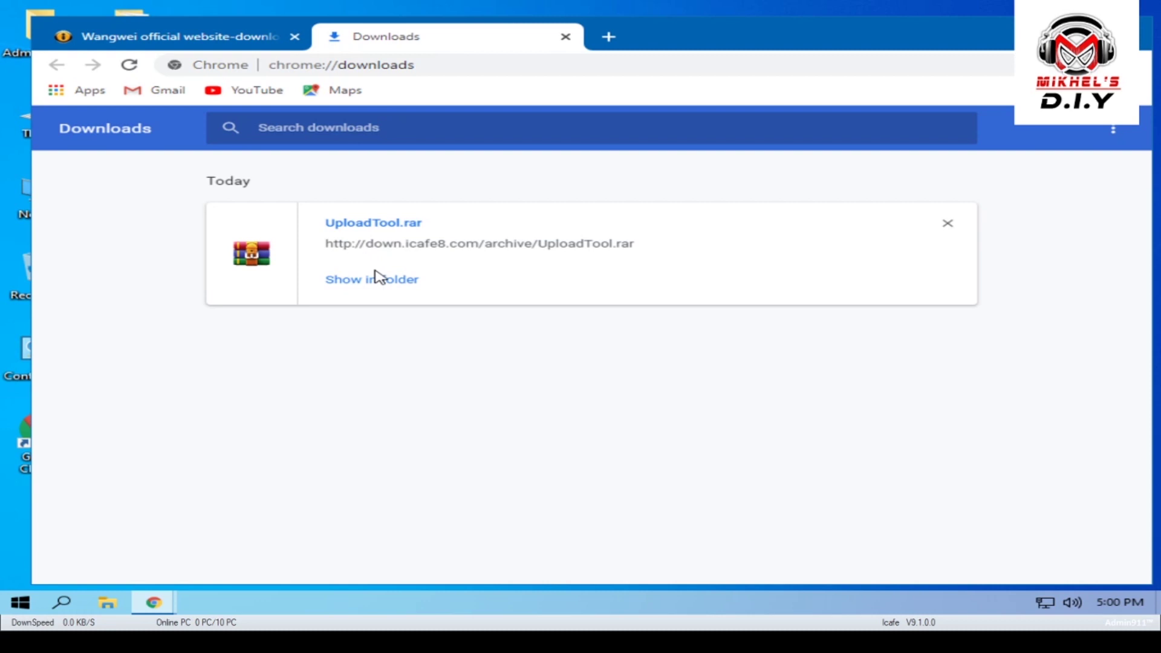
# Show the downloaded UploadTool archive in its folder and extract its files to the Desktop
pyautogui.click(380, 282)
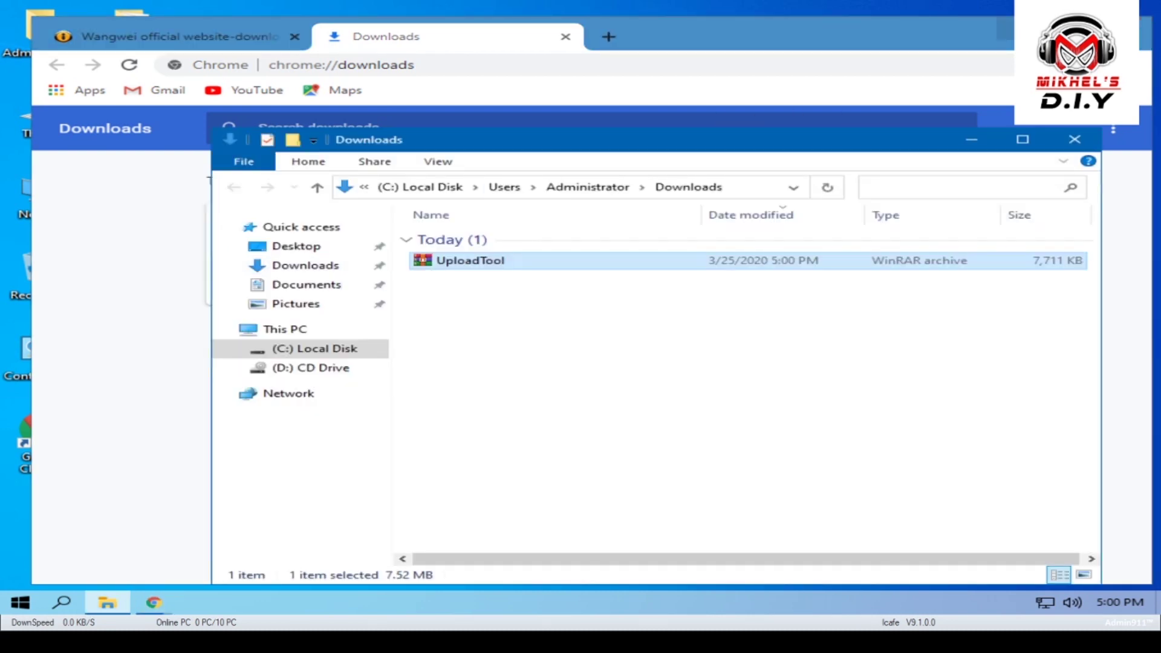
pyautogui.click(1134, 27)
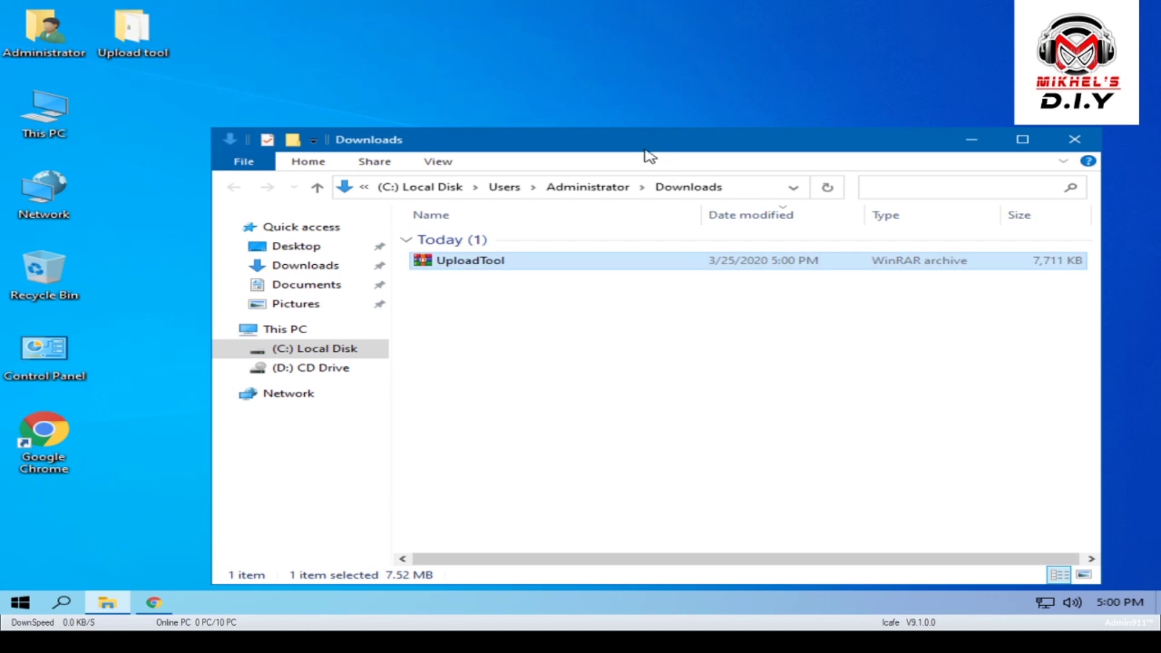
pyautogui.moveTo(645, 150); pyautogui.dragTo(626, 105)
pyautogui.rightClick(474, 219)
pyautogui.moveTo(516, 234)
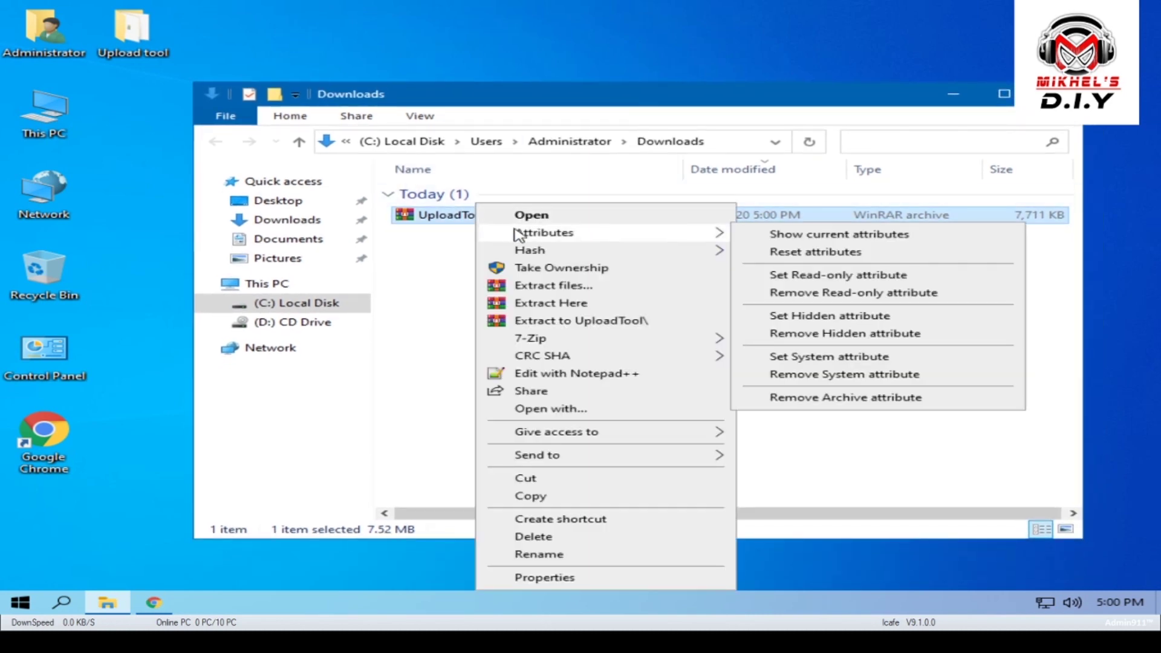
pyautogui.click(539, 299)
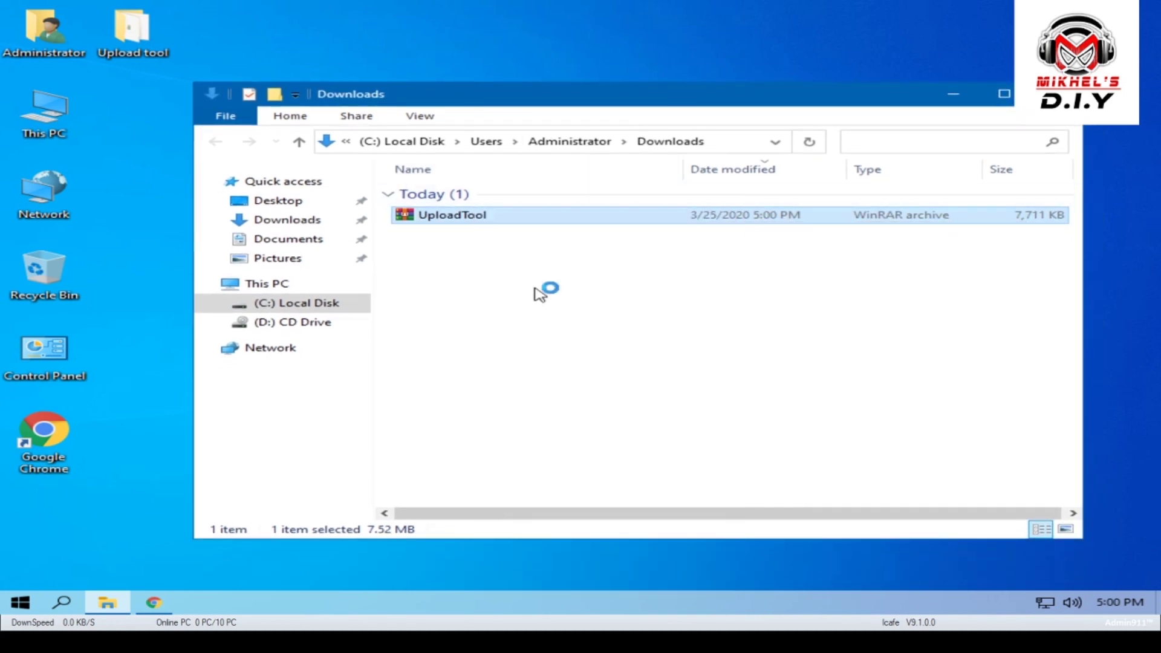
pyautogui.click(634, 209)
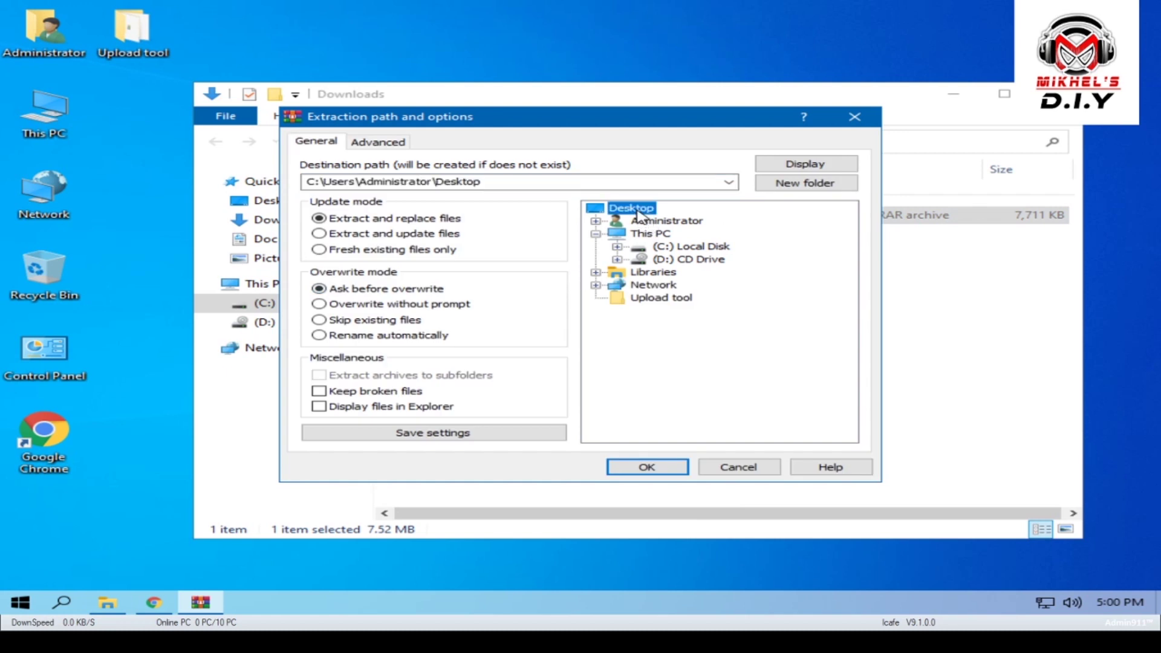
pyautogui.click(646, 468)
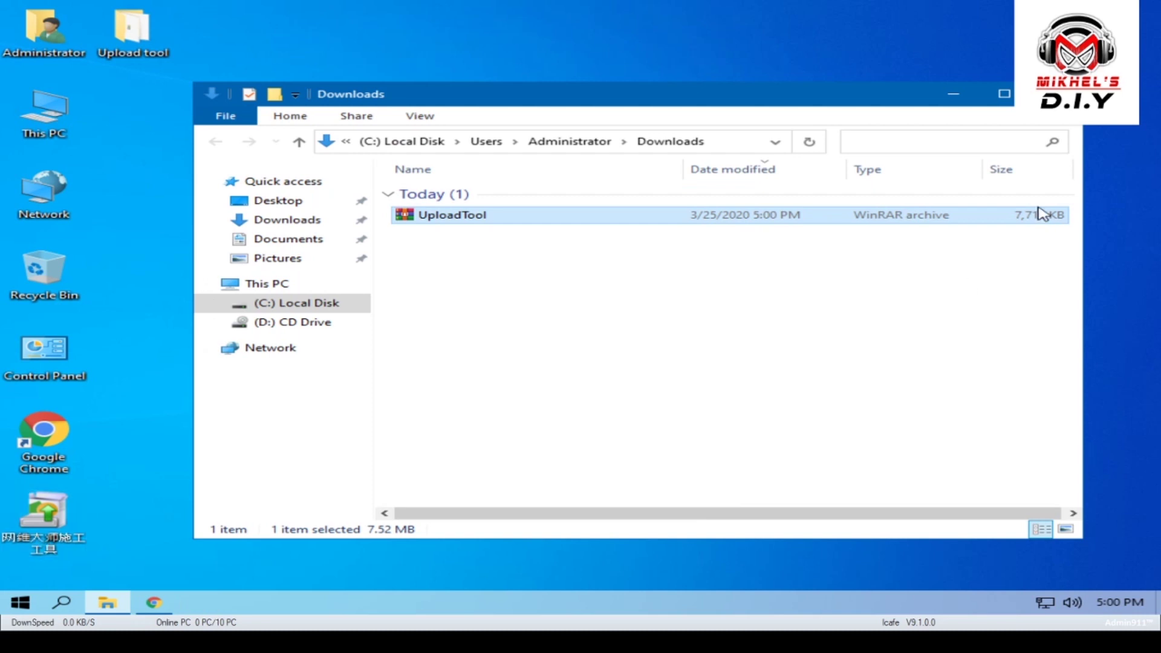
pyautogui.click(1058, 94)
pyautogui.rightClick(457, 242)
pyautogui.click(514, 294)
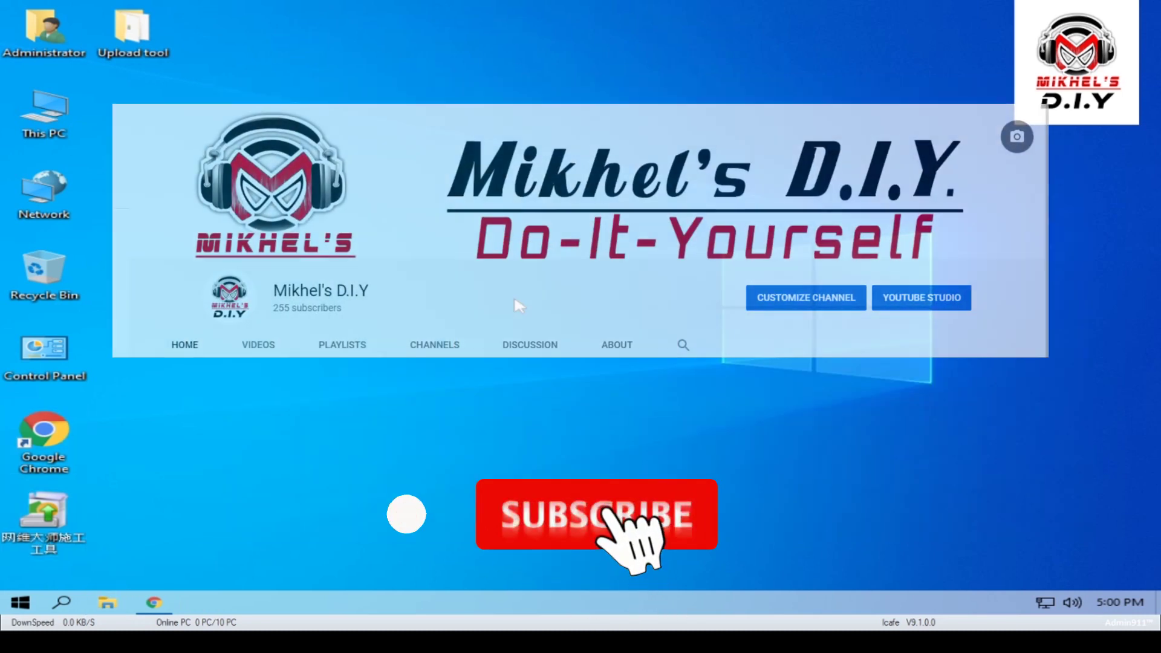
pyautogui.rightClick(284, 175)
pyautogui.press('Escape')
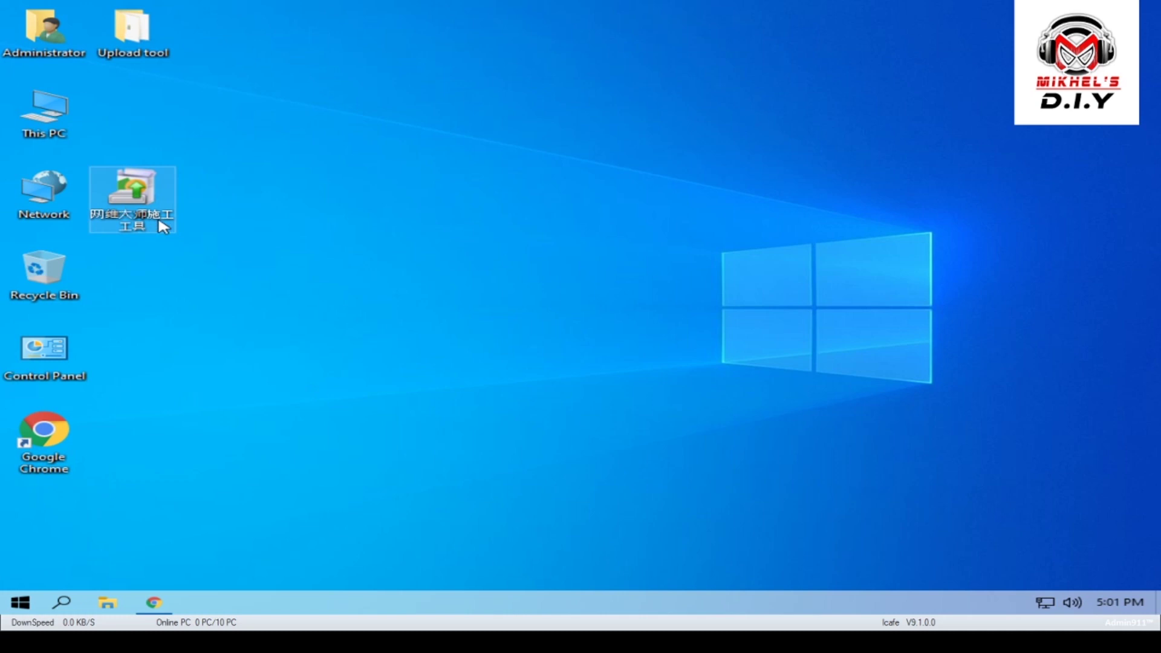
# Try to launch the extracted installer on the desktop under its original Chinese file name
pyautogui.click(151, 221)
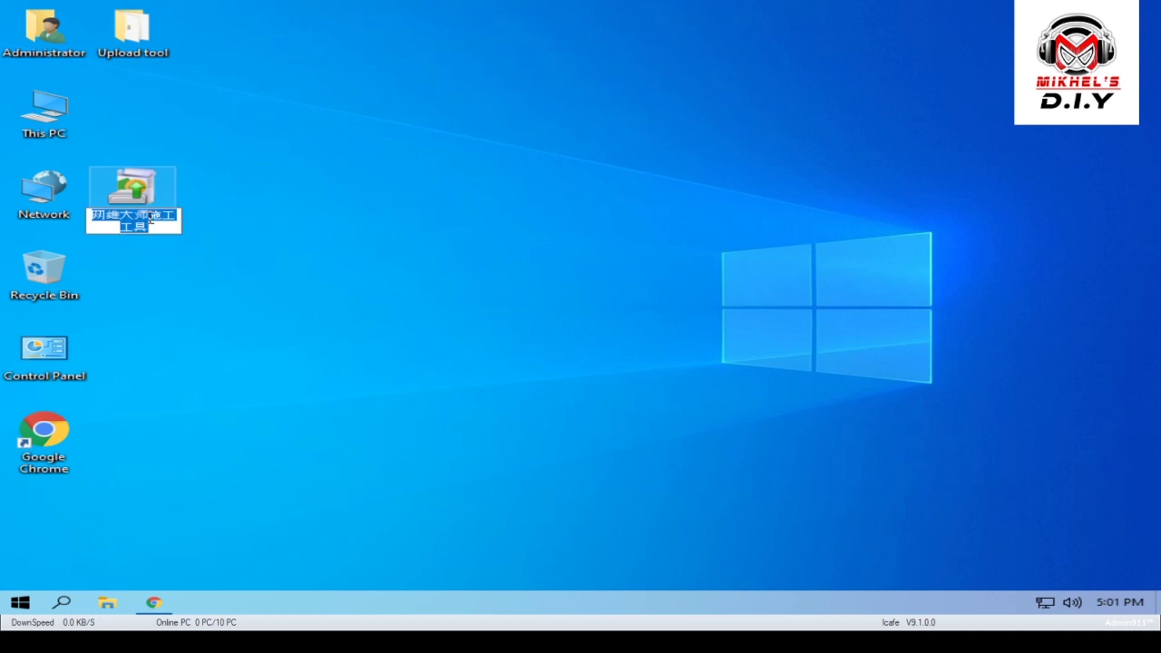
pyautogui.press('Escape')
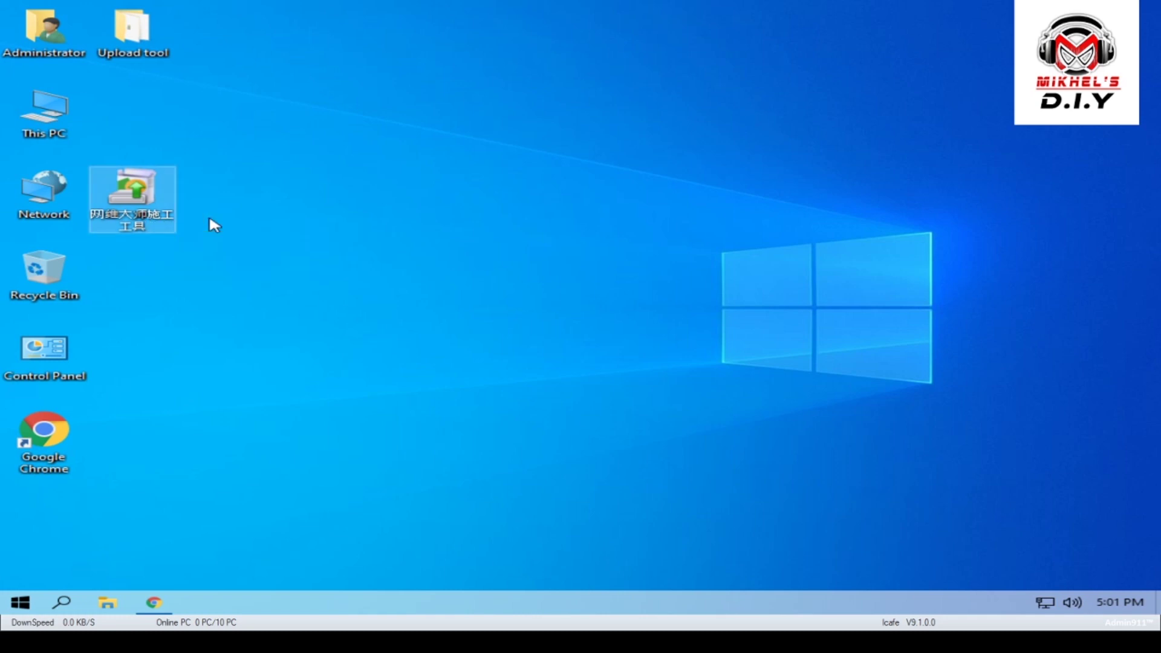
pyautogui.doubleClick(148, 199)
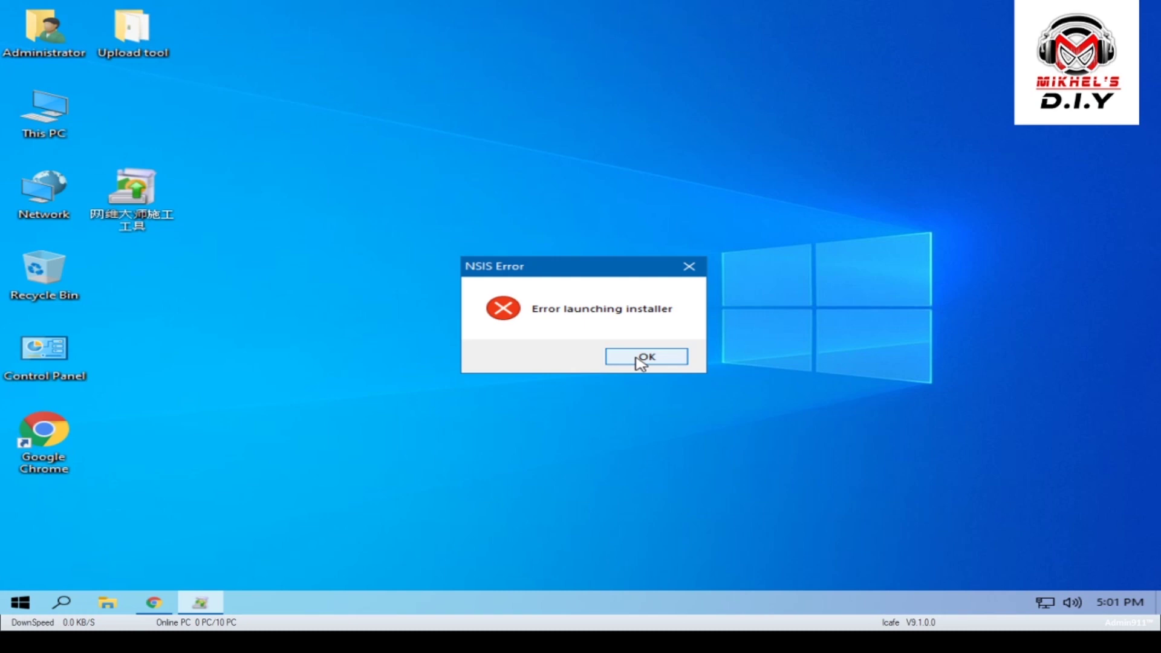
pyautogui.click(636, 363)
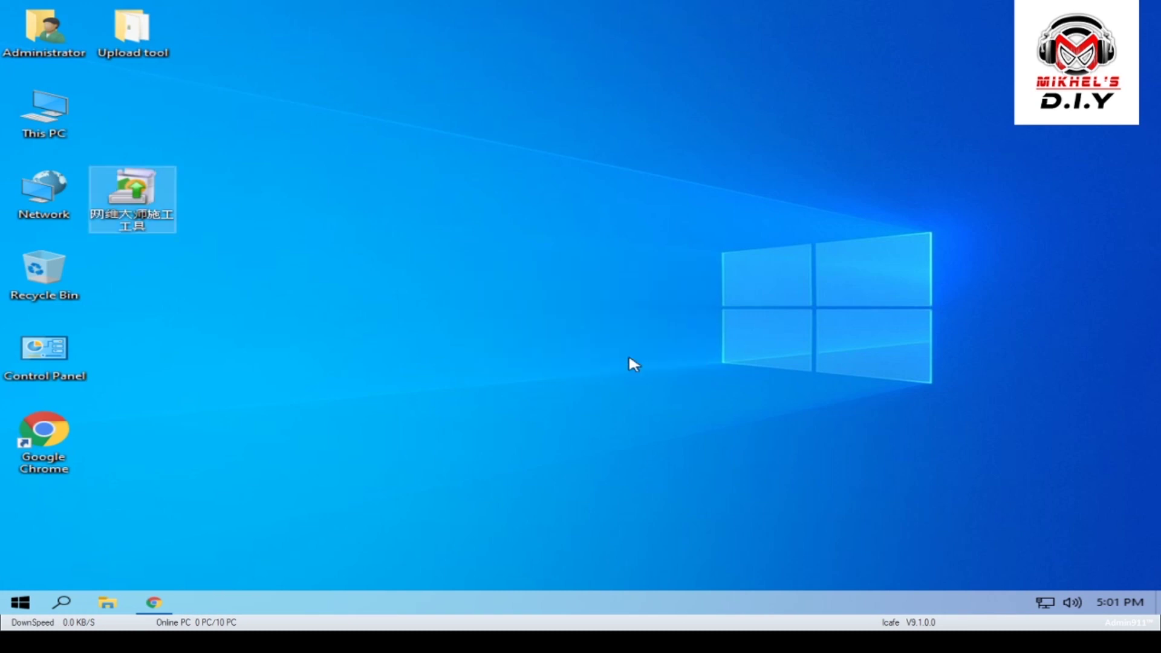
# Rename the extracted installer on the desktop as Upload
pyautogui.rightClick(149, 211)
pyautogui.click(127, 225)
pyautogui.click(127, 222)
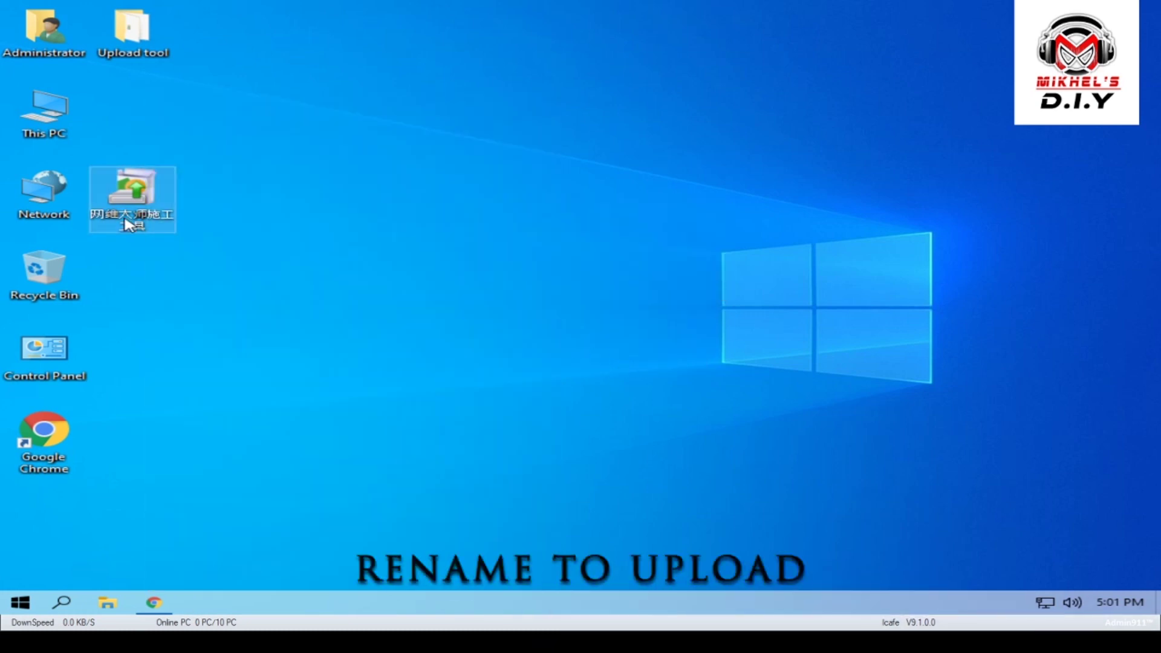
pyautogui.write('Upload')
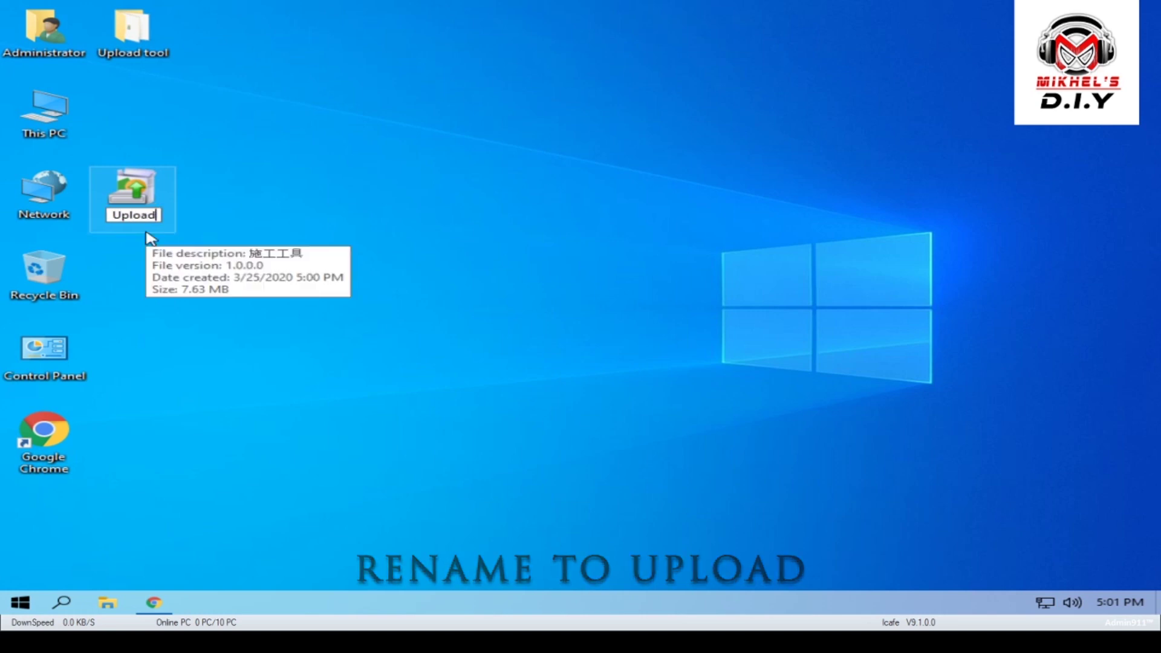
pyautogui.press('Return')
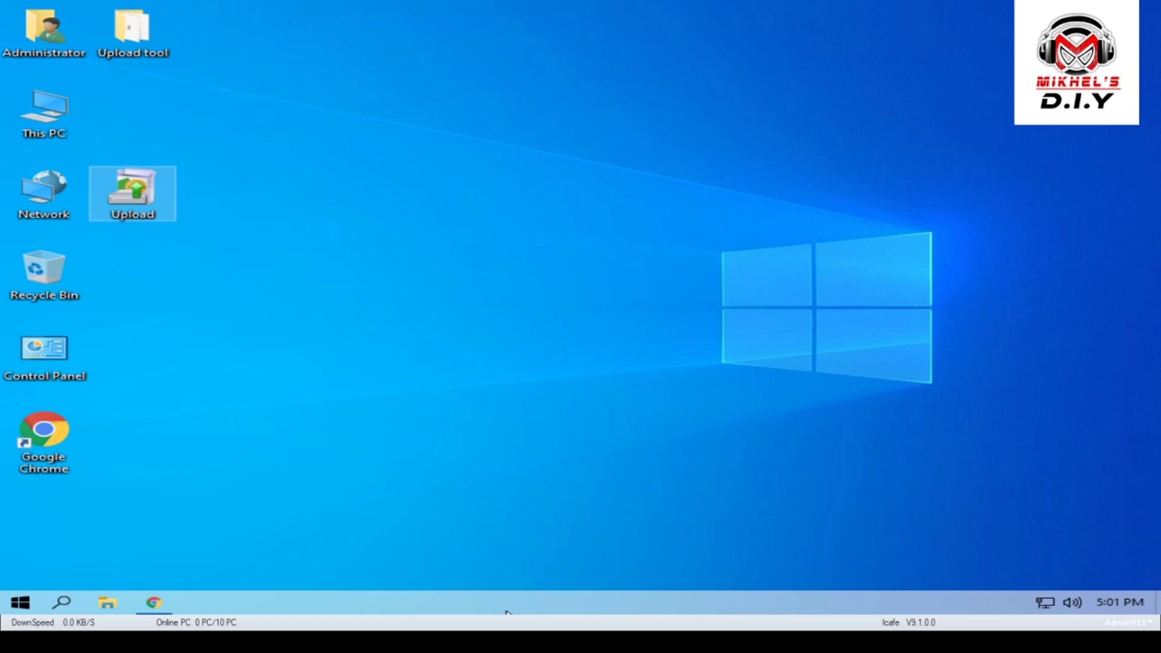
# Run the Upload installer and install the tool into C:\Program Files\icafe8
pyautogui.rightClick(137, 191)
pyautogui.click(197, 129)
pyautogui.click(702, 421)
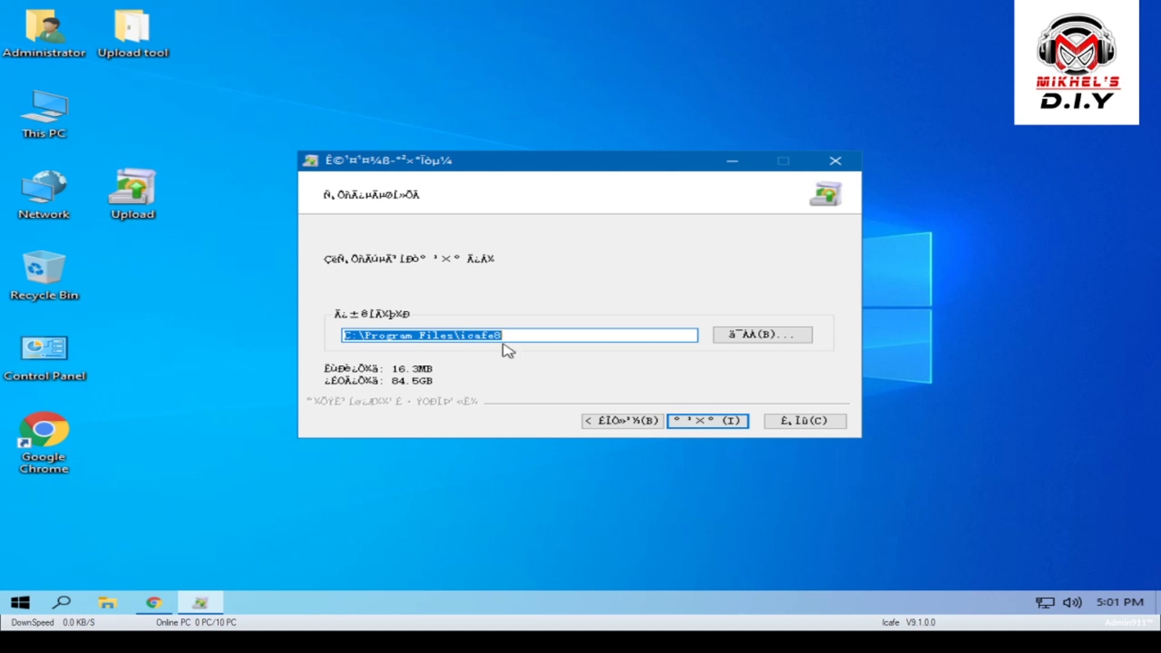
pyautogui.click(714, 423)
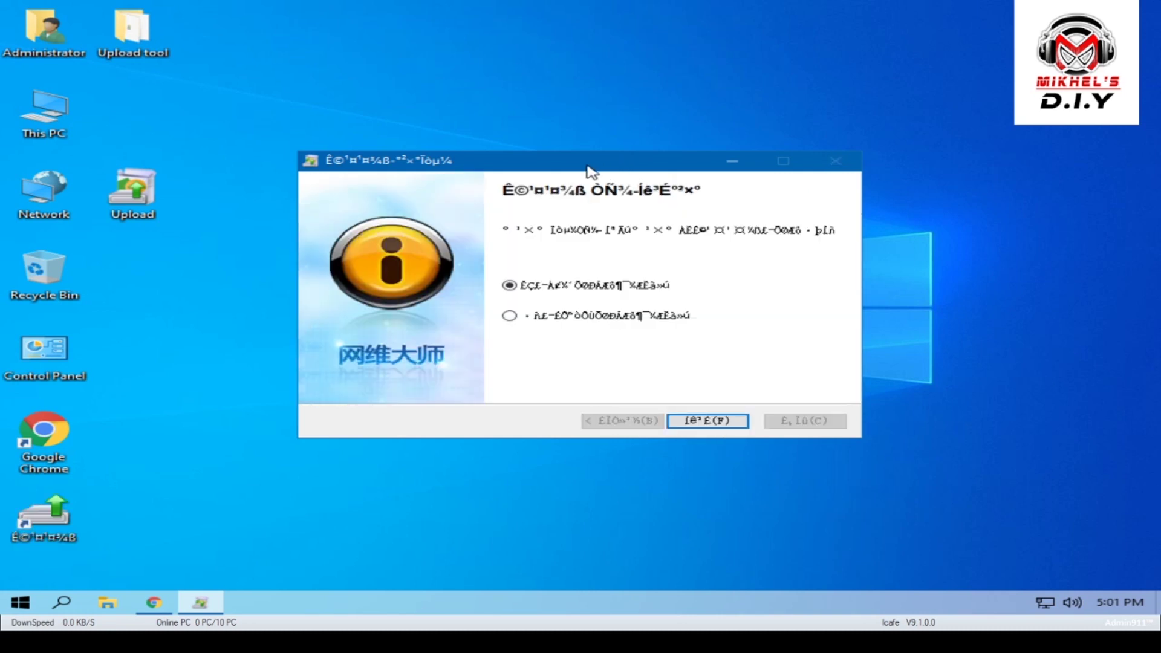
# Move the newly installed tool's shortcut below Upload on the desktop and open its file location
pyautogui.moveTo(43, 515); pyautogui.dragTo(171, 296)
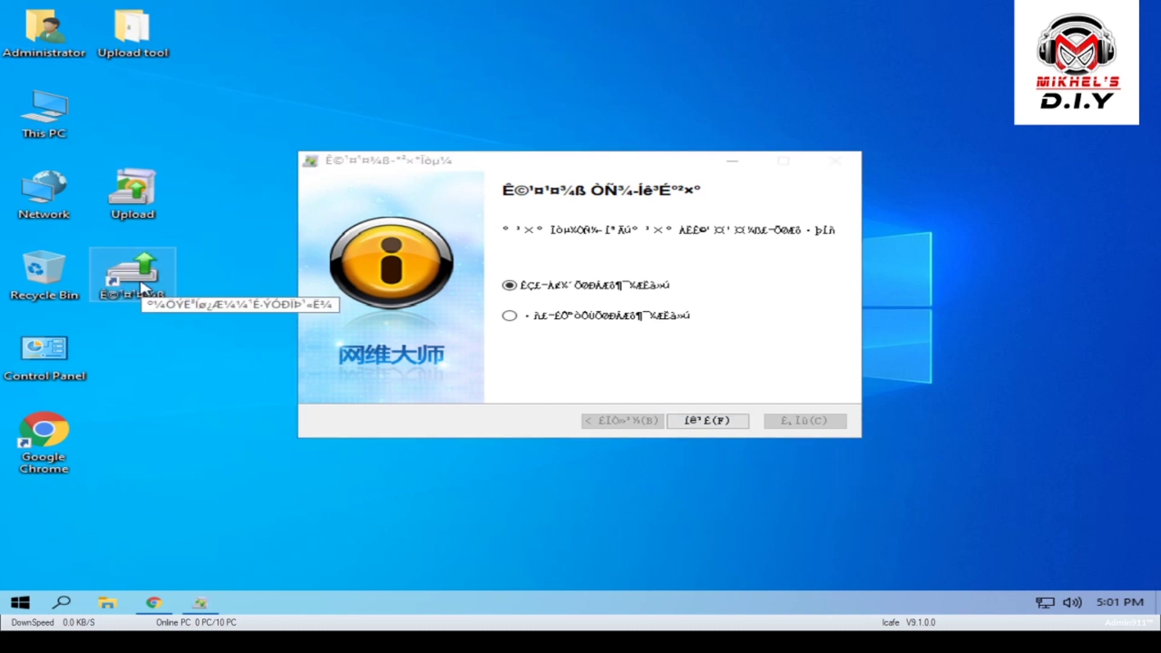
pyautogui.moveTo(665, 160); pyautogui.dragTo(835, 100)
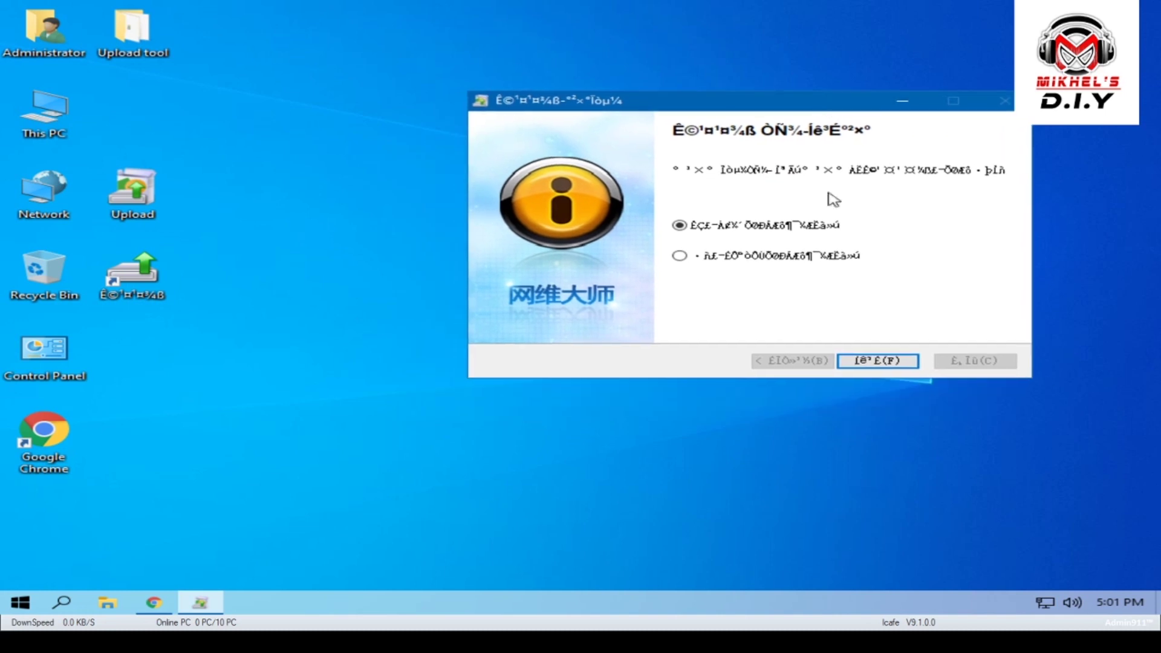
pyautogui.rightClick(118, 282)
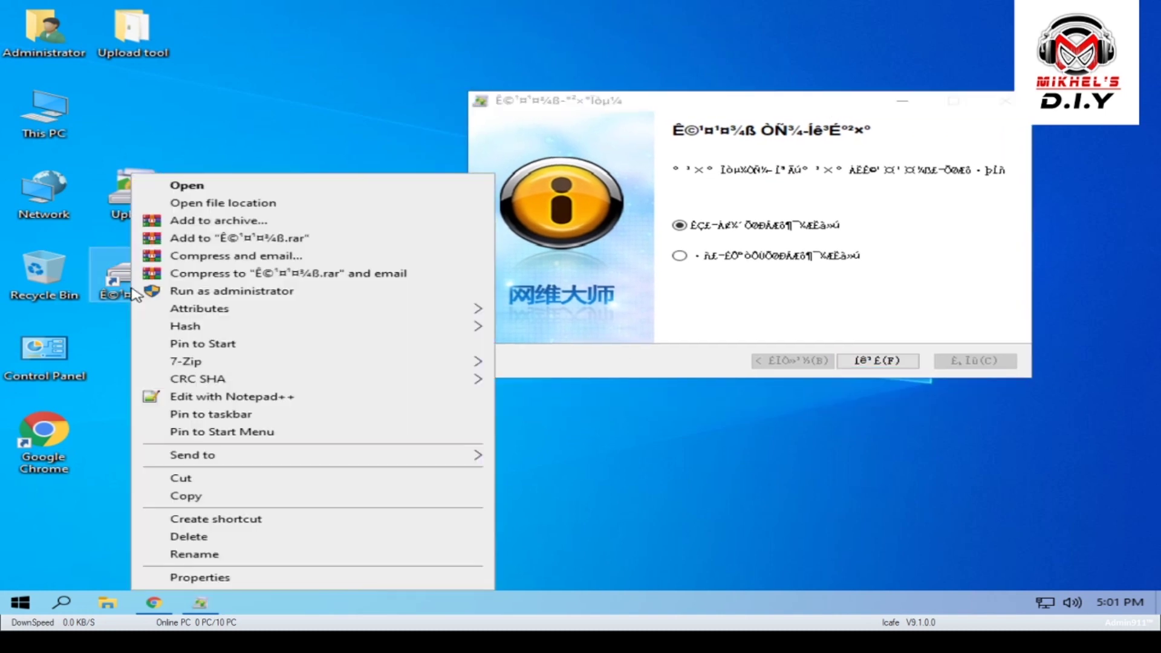
pyautogui.click(219, 203)
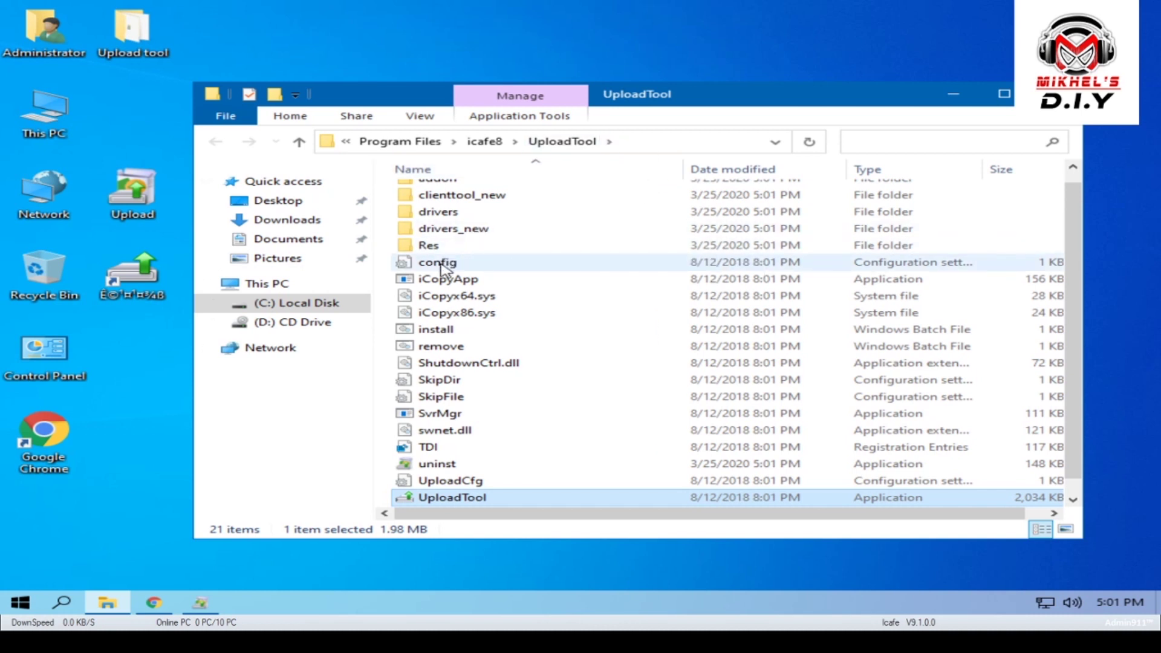
# Edit the config file in the UploadTool folder to read Language=en, save it and close it
pyautogui.rightClick(440, 266)
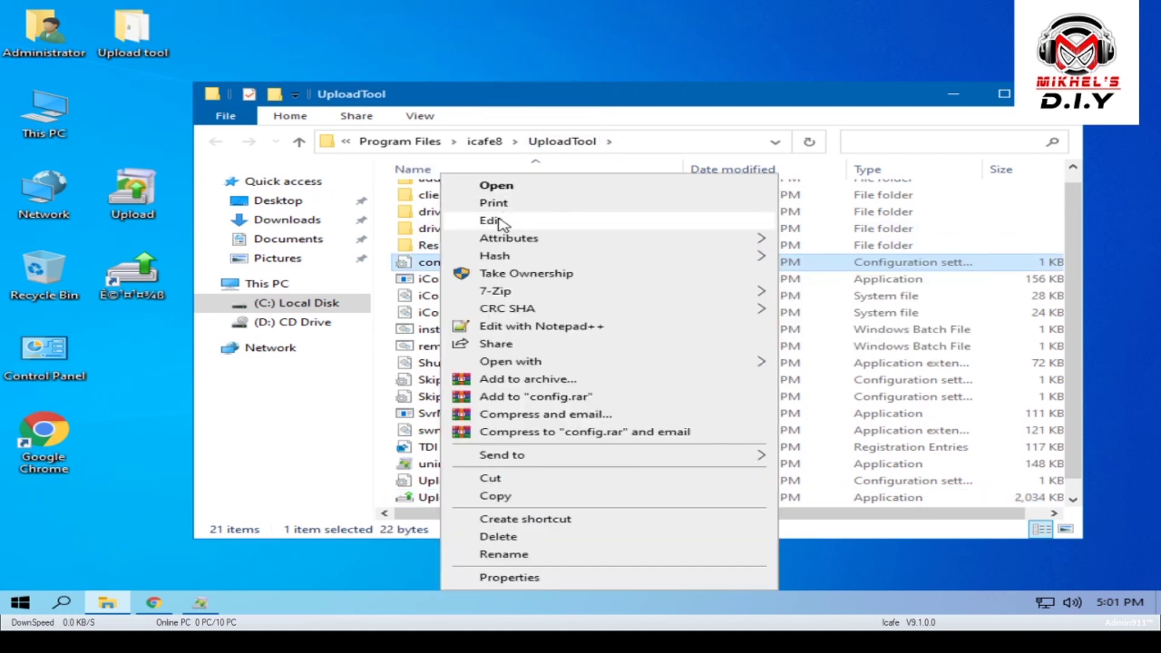
pyautogui.click(491, 220)
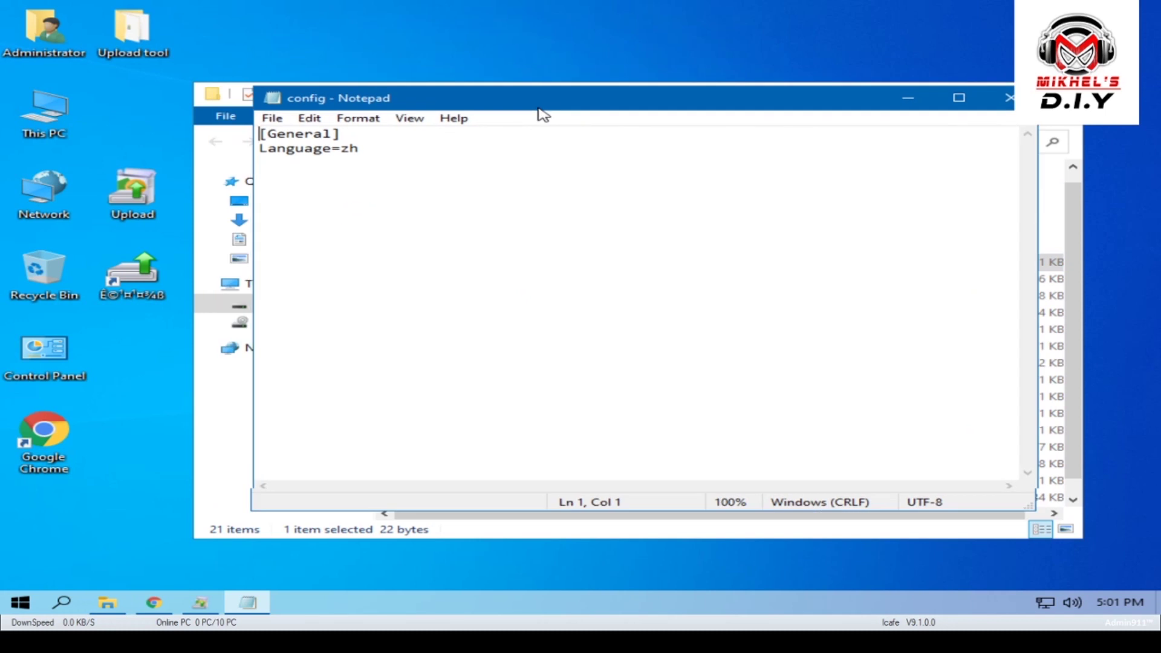
pyautogui.moveTo(361, 177); pyautogui.dragTo(374, 177)
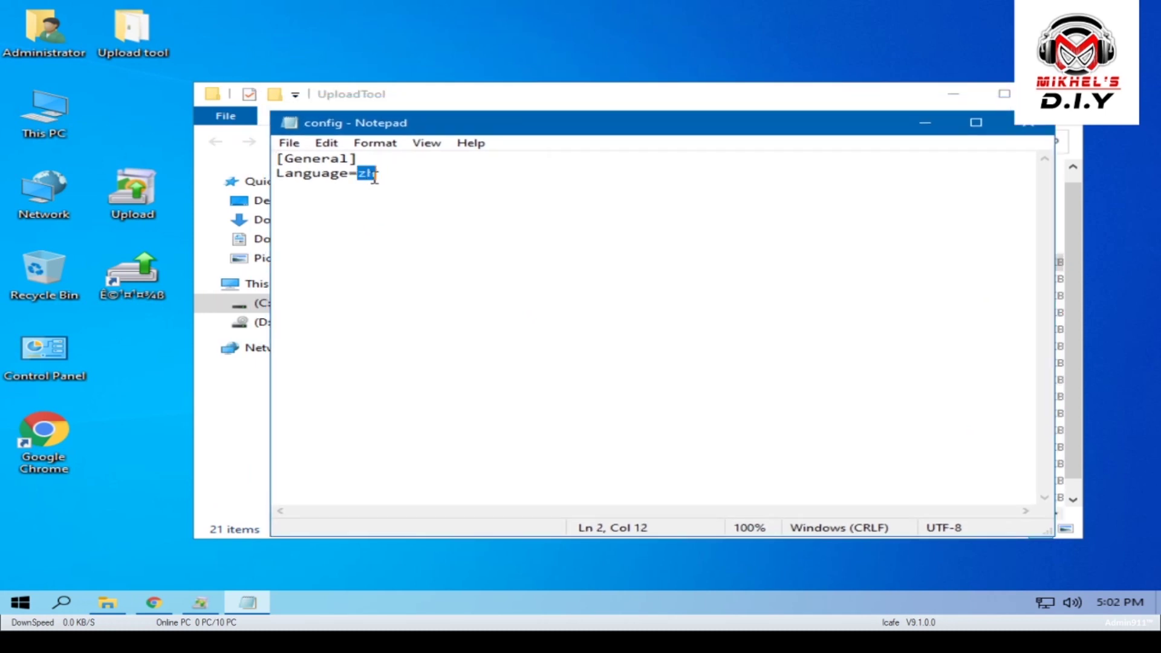
pyautogui.write('en')
pyautogui.hotkey('ctrl', 's')
pyautogui.click(1021, 130)
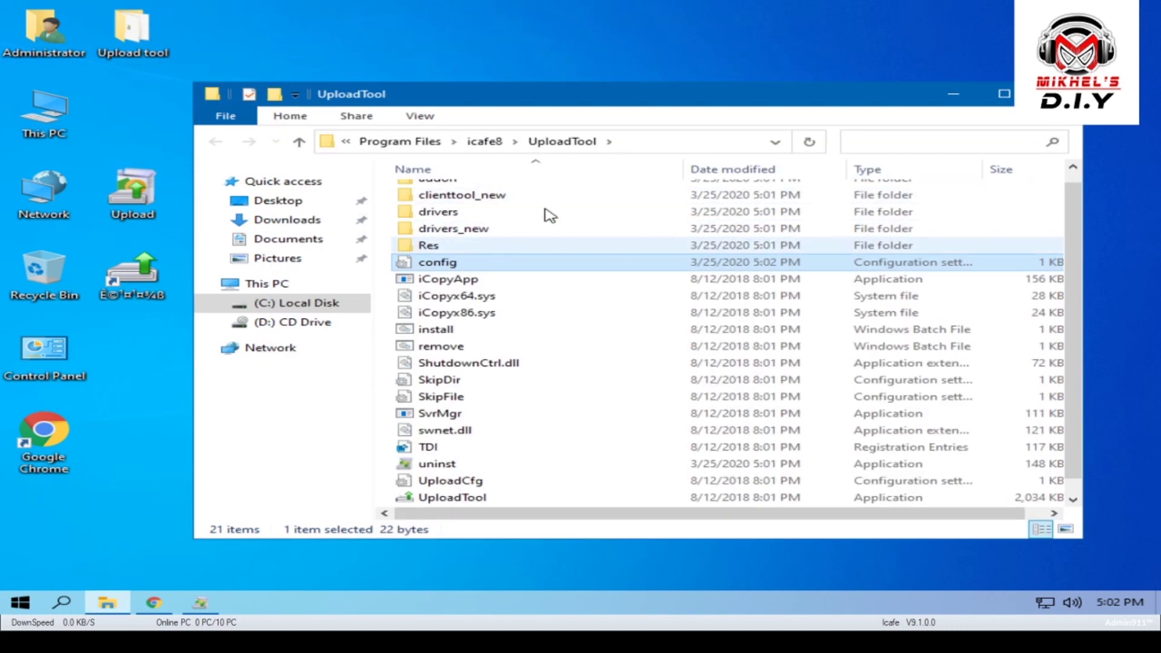
# Leave the UploadTool folder and finish the setup wizard with its first option selected
pyautogui.scroll(1, 719, 338)
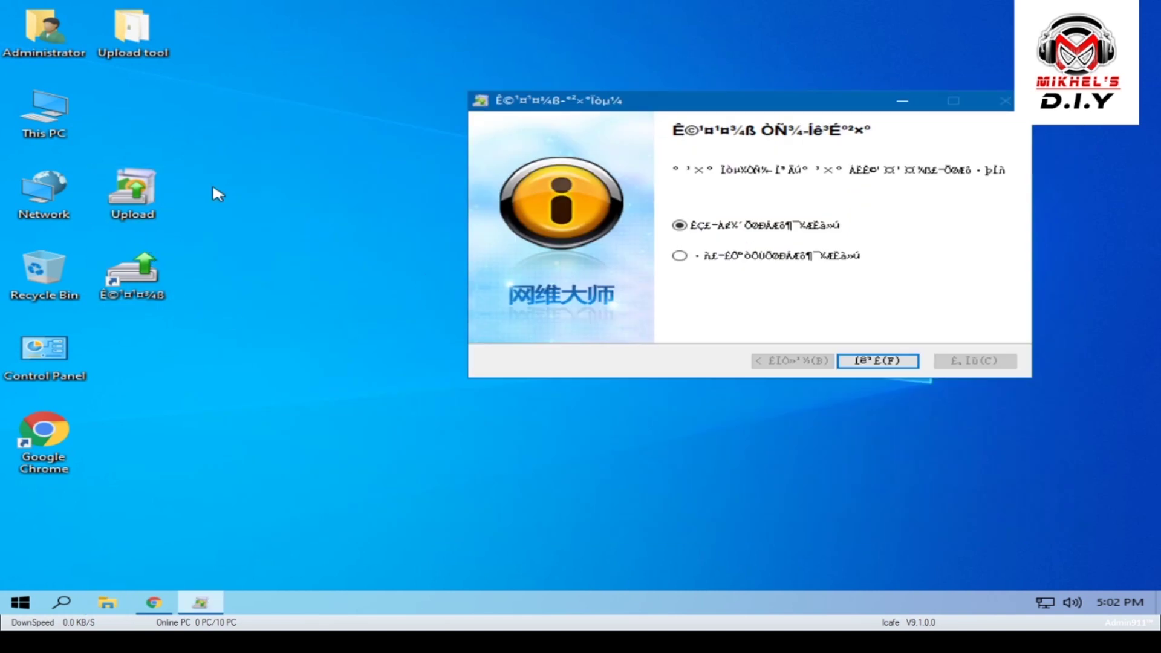
pyautogui.click(877, 361)
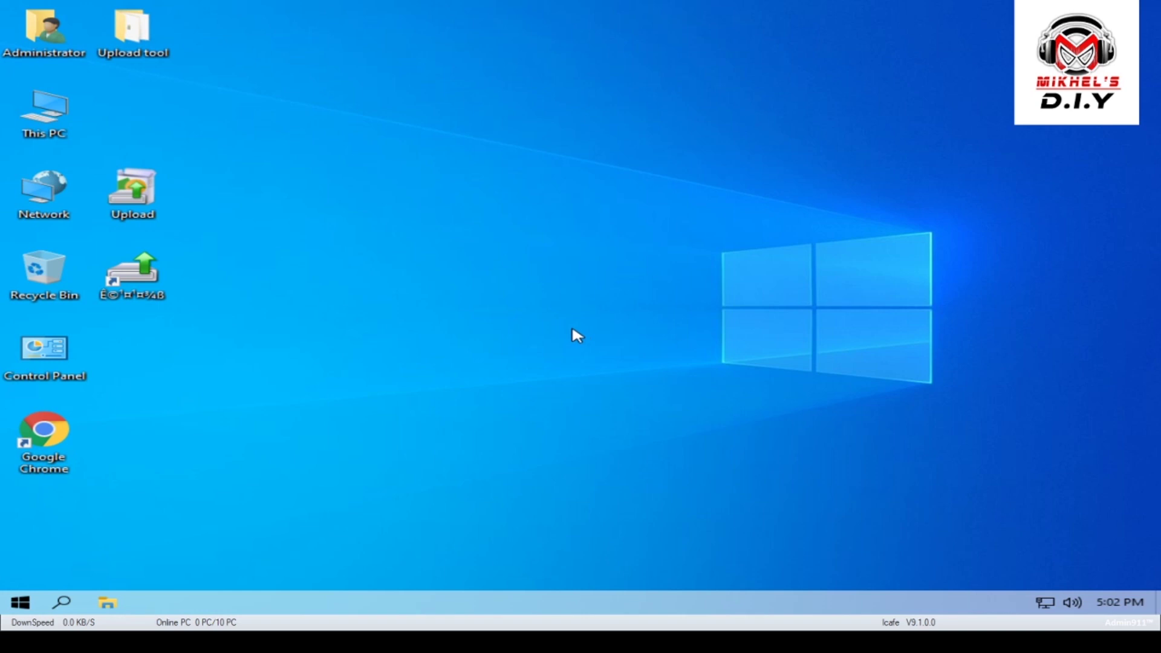
# Check the installed Windows version by running winver, and close the About Windows dialog
pyautogui.rightClick(423, 378)
pyautogui.click(425, 355)
pyautogui.press('super+r')
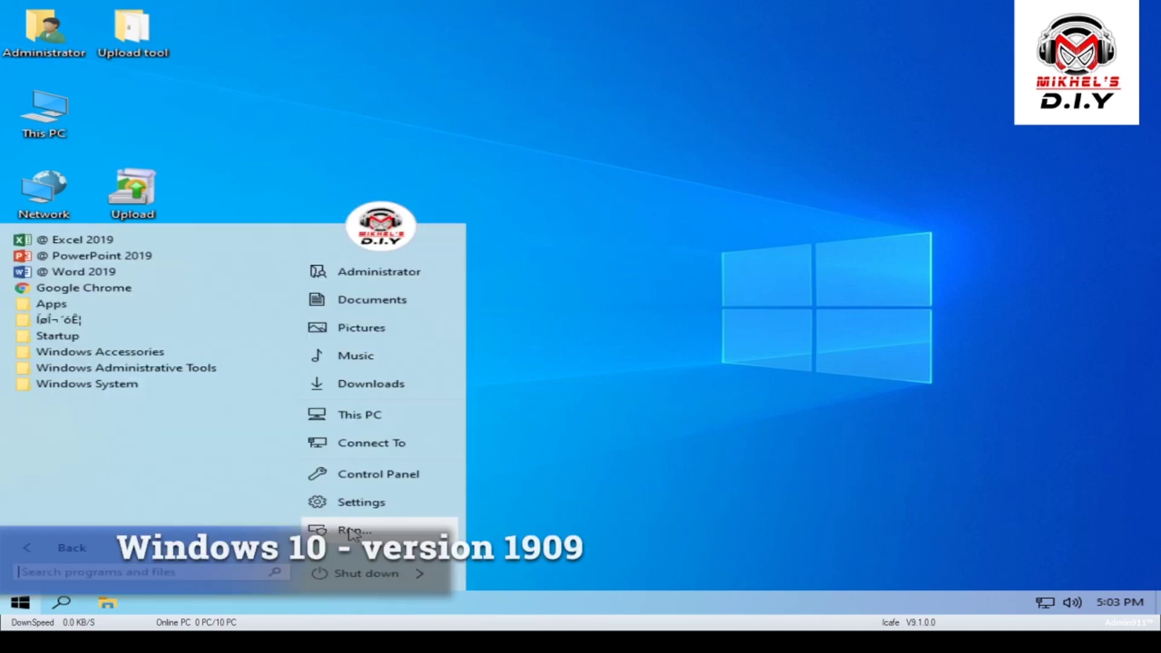
pyautogui.write('winver')
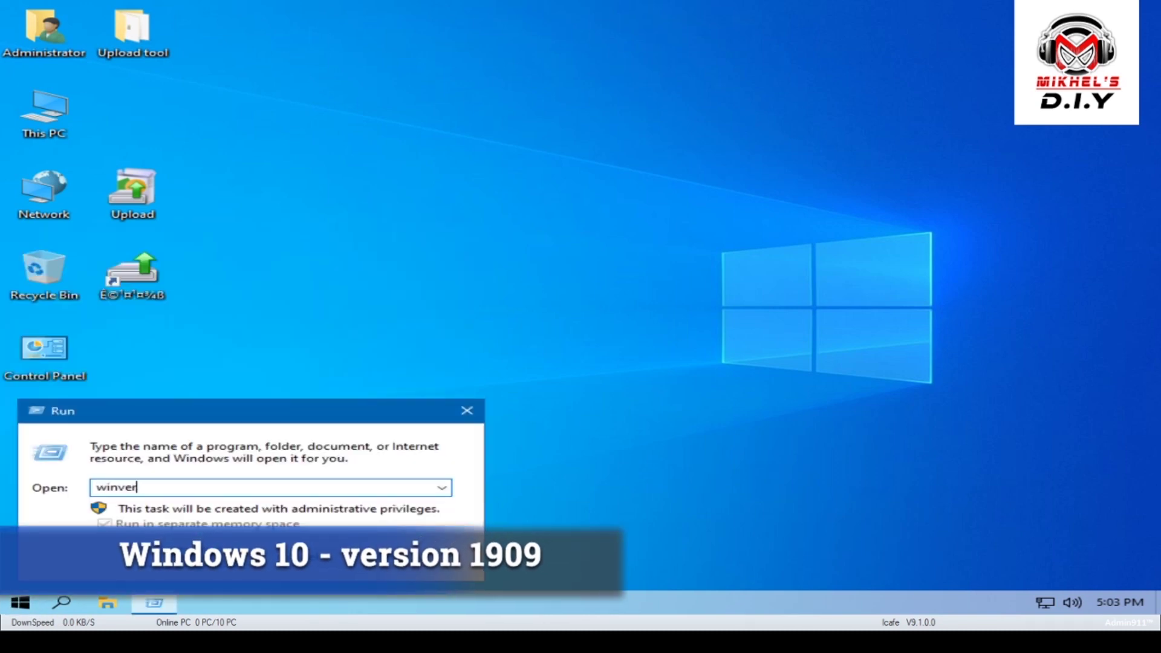
pyautogui.press('Return')
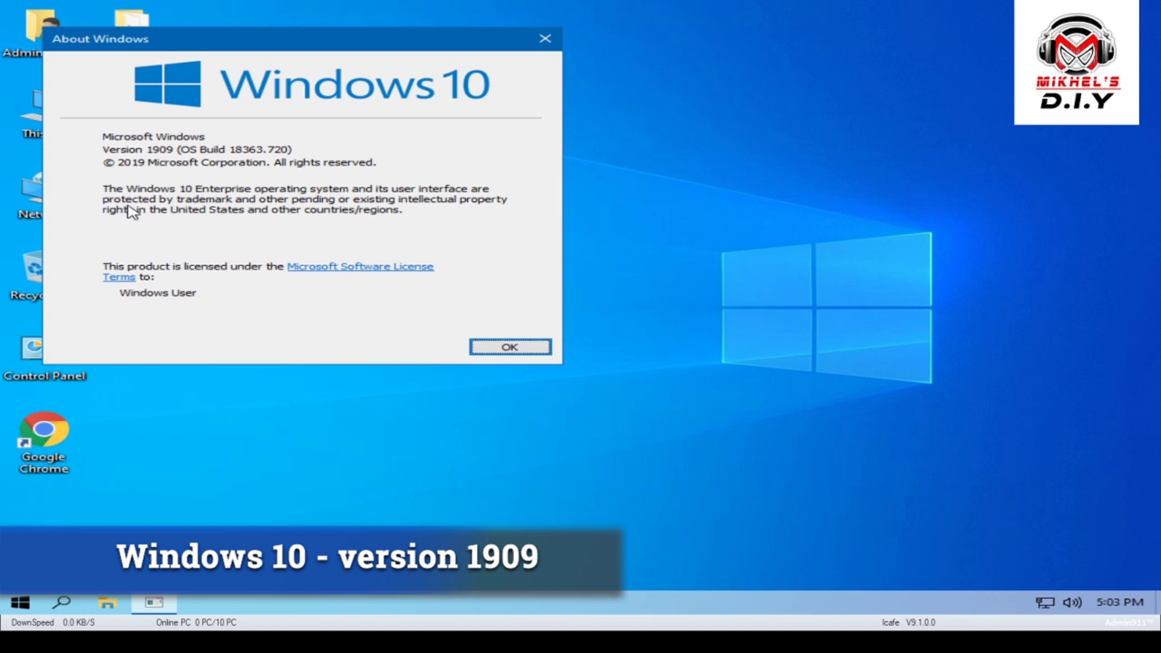
pyautogui.click(547, 40)
pyautogui.rightClick(648, 203)
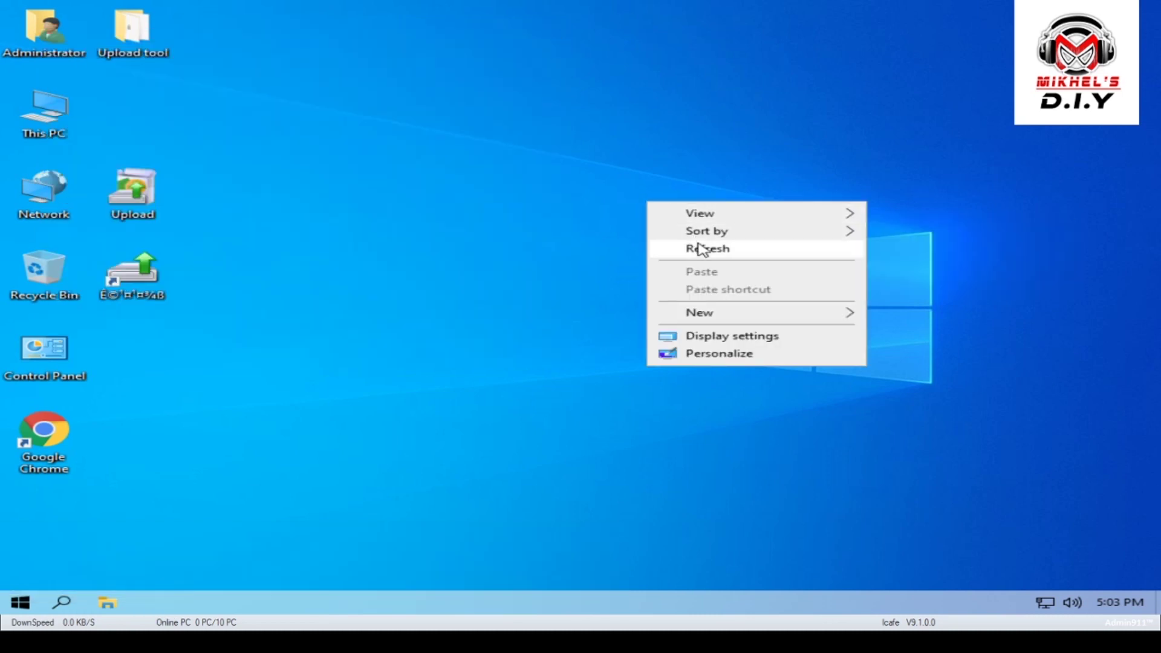
pyautogui.click(691, 248)
pyautogui.rightClick(609, 228)
pyautogui.click(646, 273)
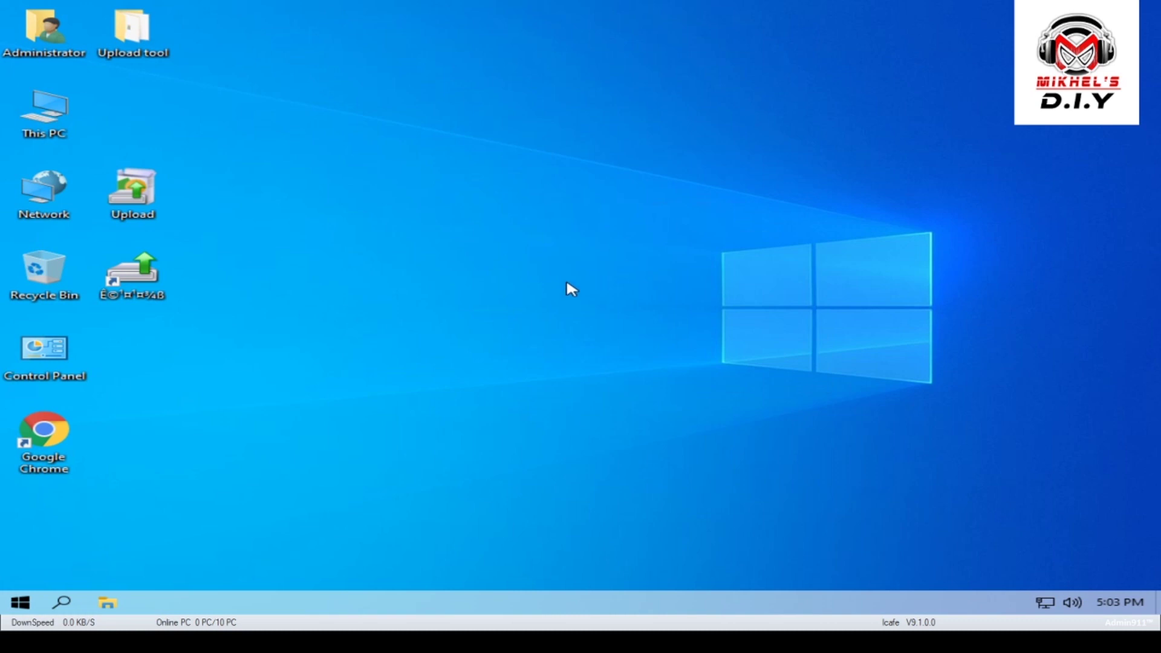
pyautogui.rightClick(566, 283)
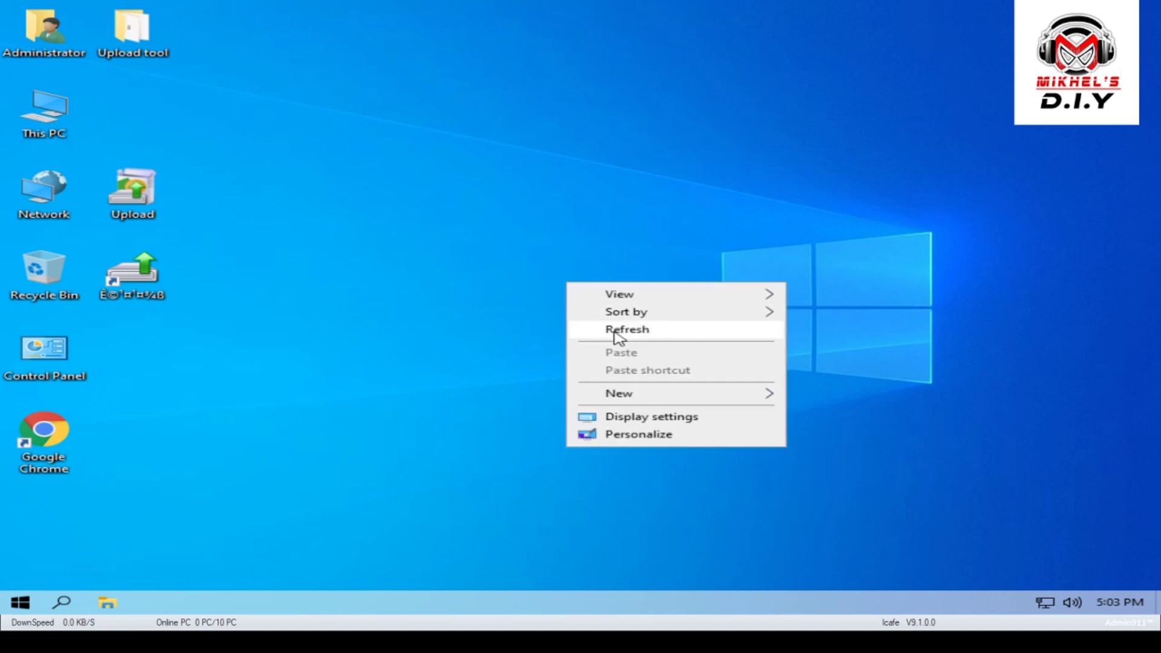
pyautogui.click(612, 331)
pyautogui.click(20, 602)
pyautogui.press('Escape')
# Switch to Chrome and search Google for the name of the Windows build's author
pyautogui.doubleClick(45, 449)
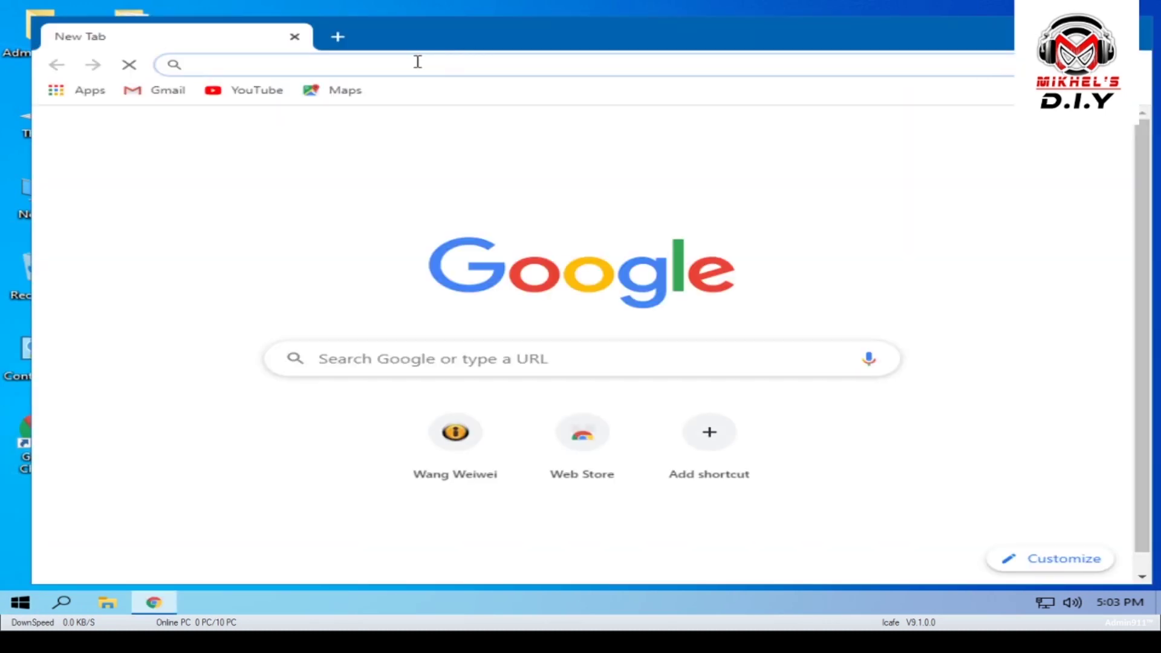
pyautogui.write('l')
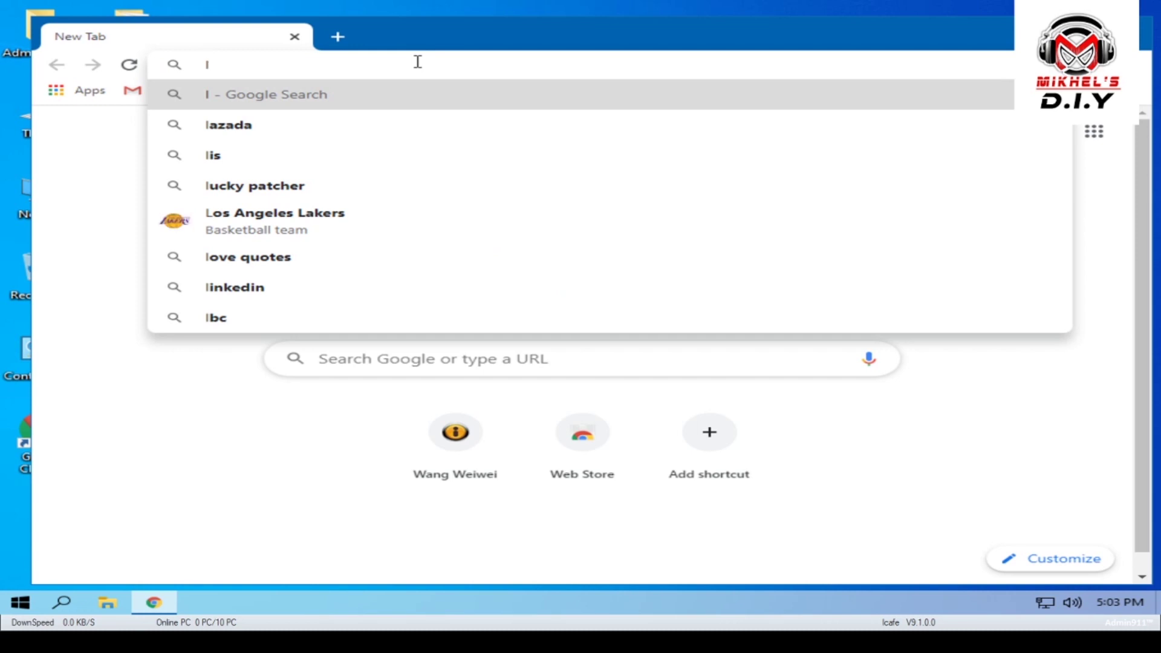
pyautogui.write('e ha')
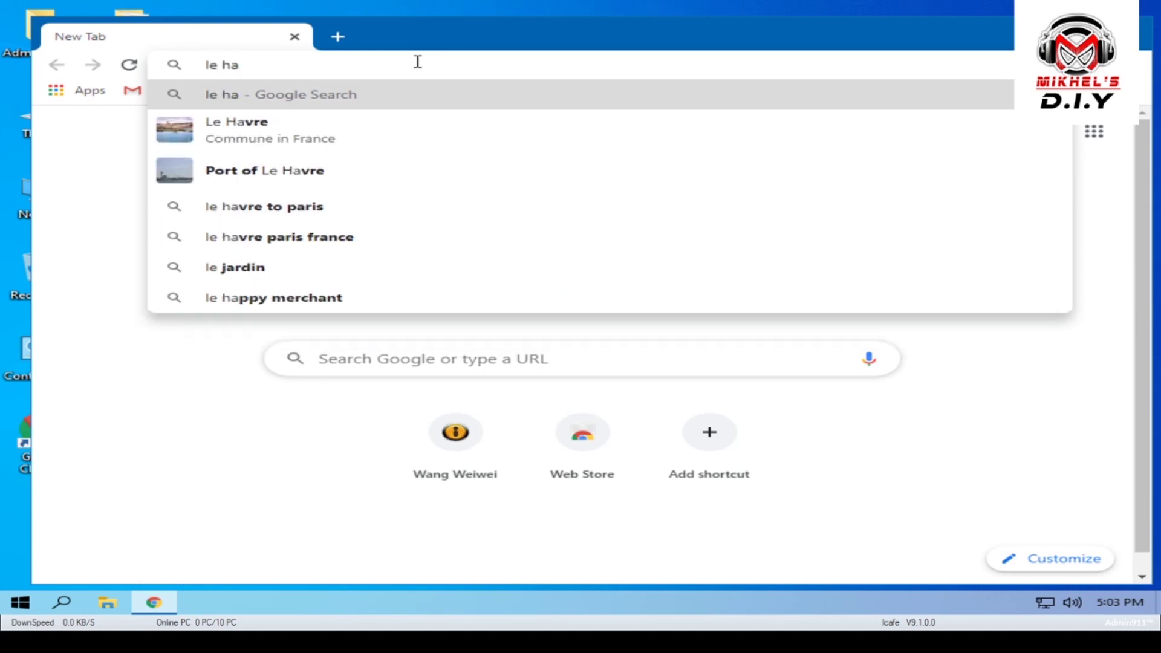
pyautogui.write('nh')
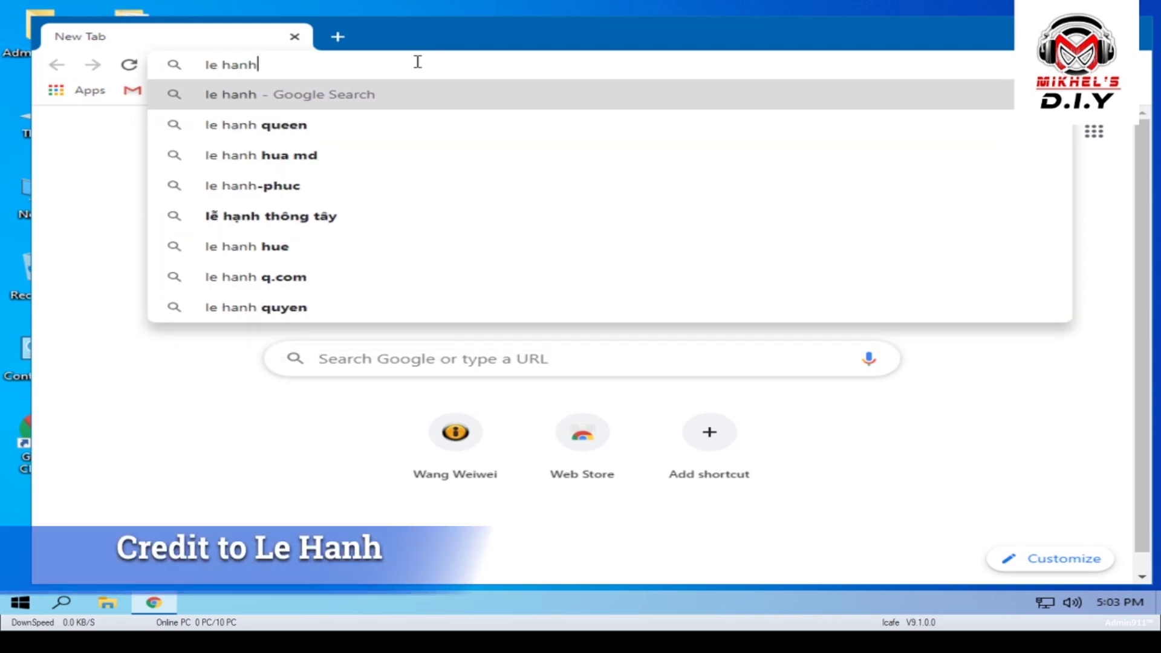
pyautogui.press('Return')
pyautogui.scroll(-3, 381, 390)
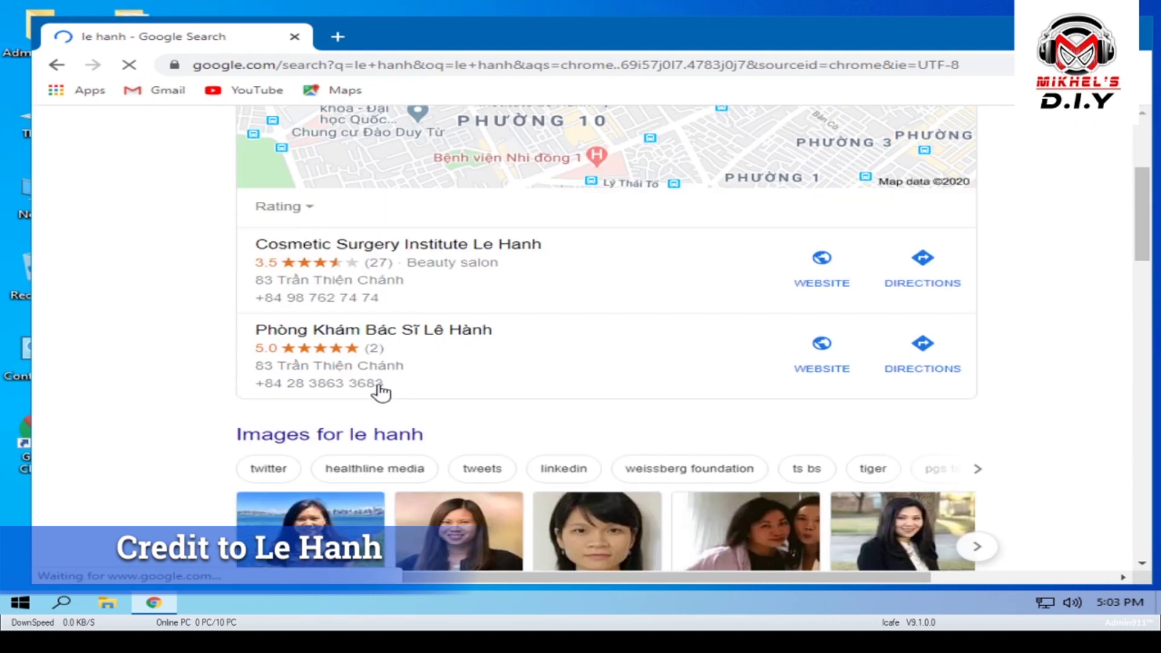
pyautogui.scroll(3, 376, 187)
# Refine the search by adding ltsc to the author's name, and open the lehanhpc.net site
pyautogui.click(368, 174)
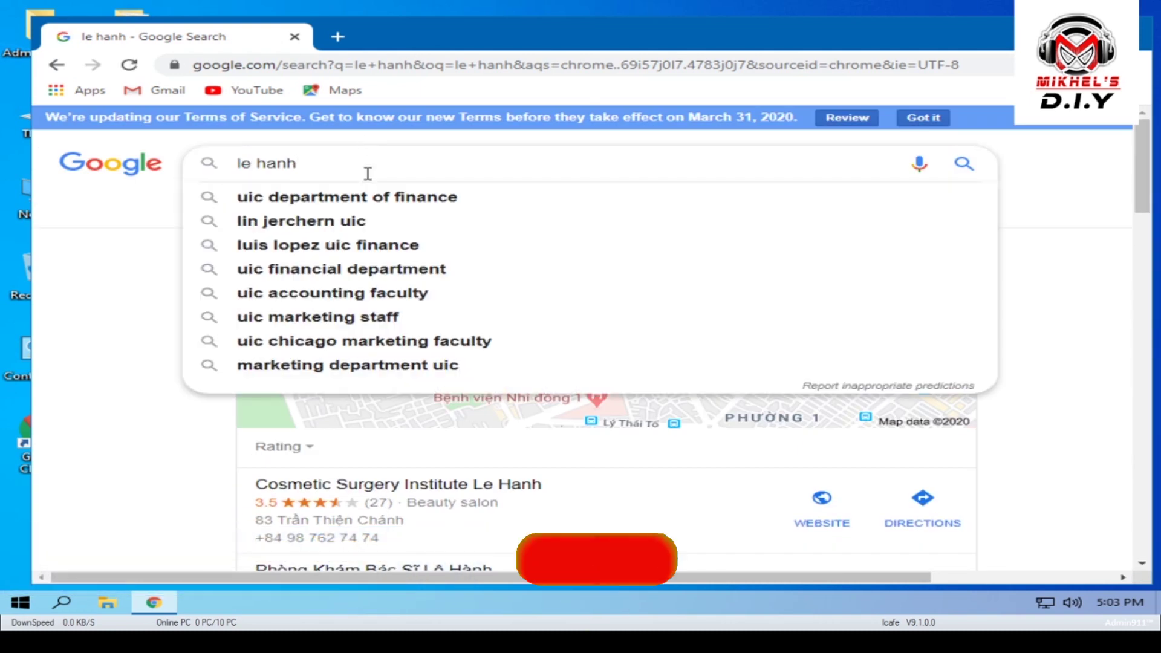
pyautogui.write('ltsc')
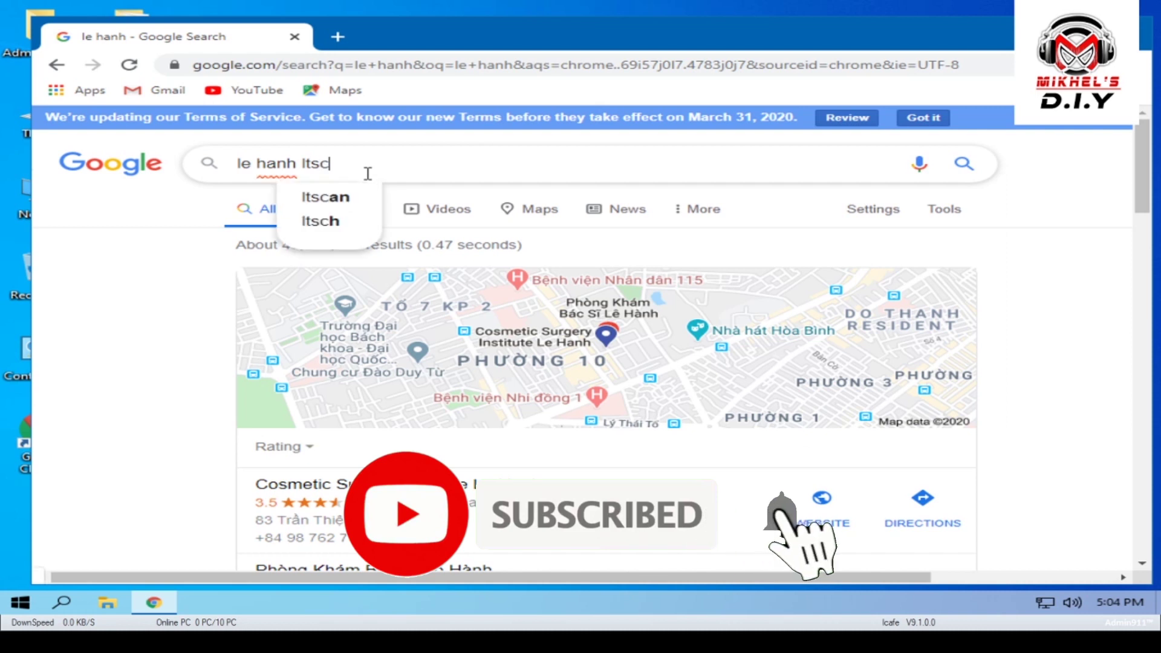
pyautogui.press('Return')
pyautogui.click(339, 298)
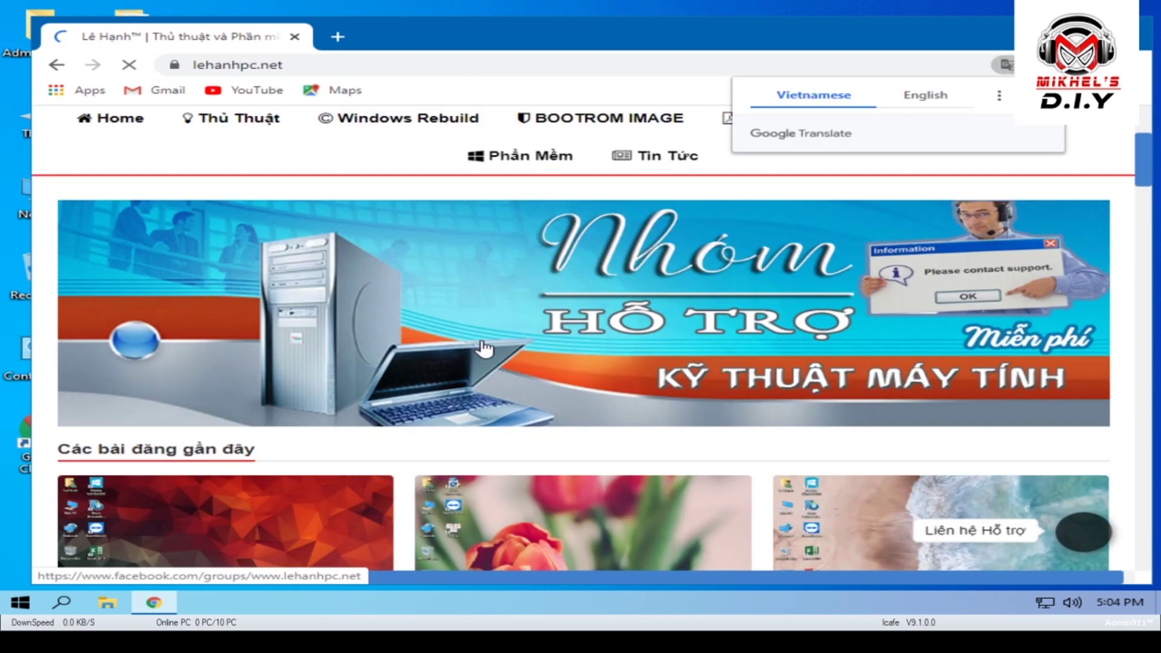
# Open the recent post on the Windows 10 Enterprise Version 1909 installer and translate the page into English
pyautogui.scroll(-1, 424, 363)
pyautogui.scroll(-3, 254, 432)
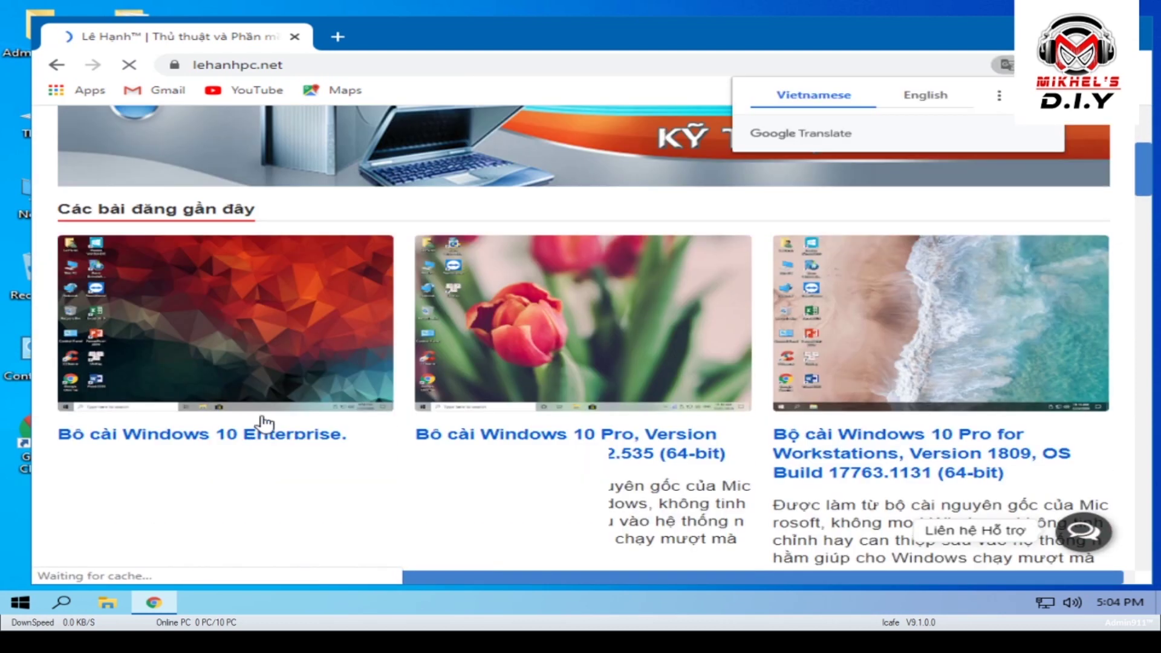
pyautogui.click(264, 424)
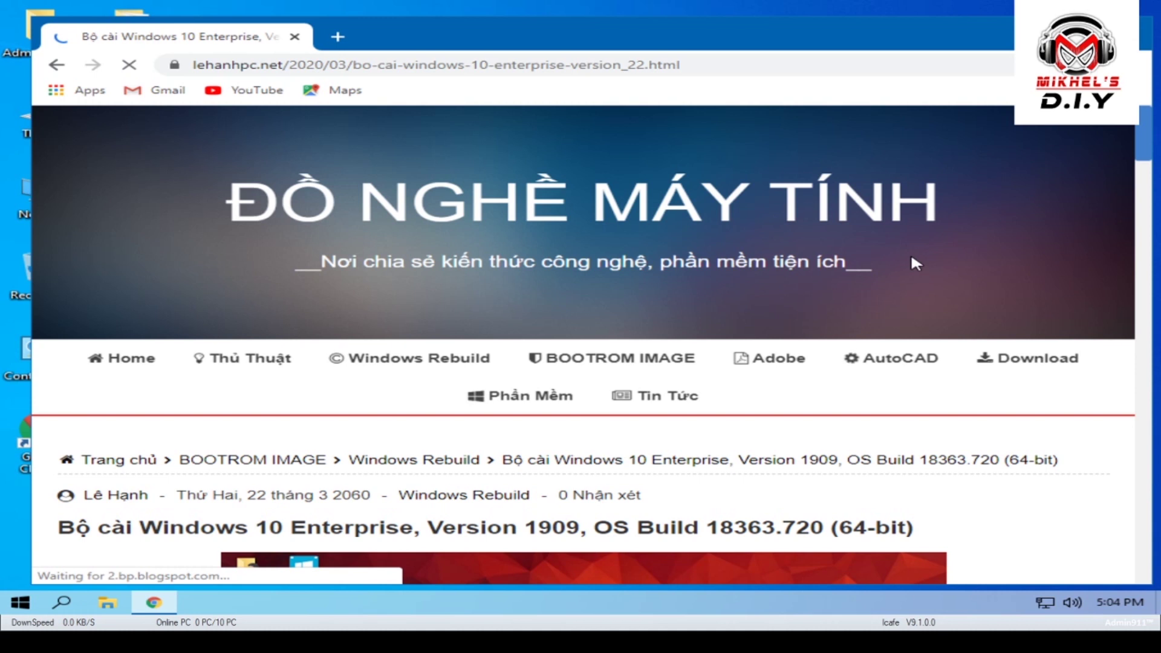
pyautogui.scroll(-1, 889, 277)
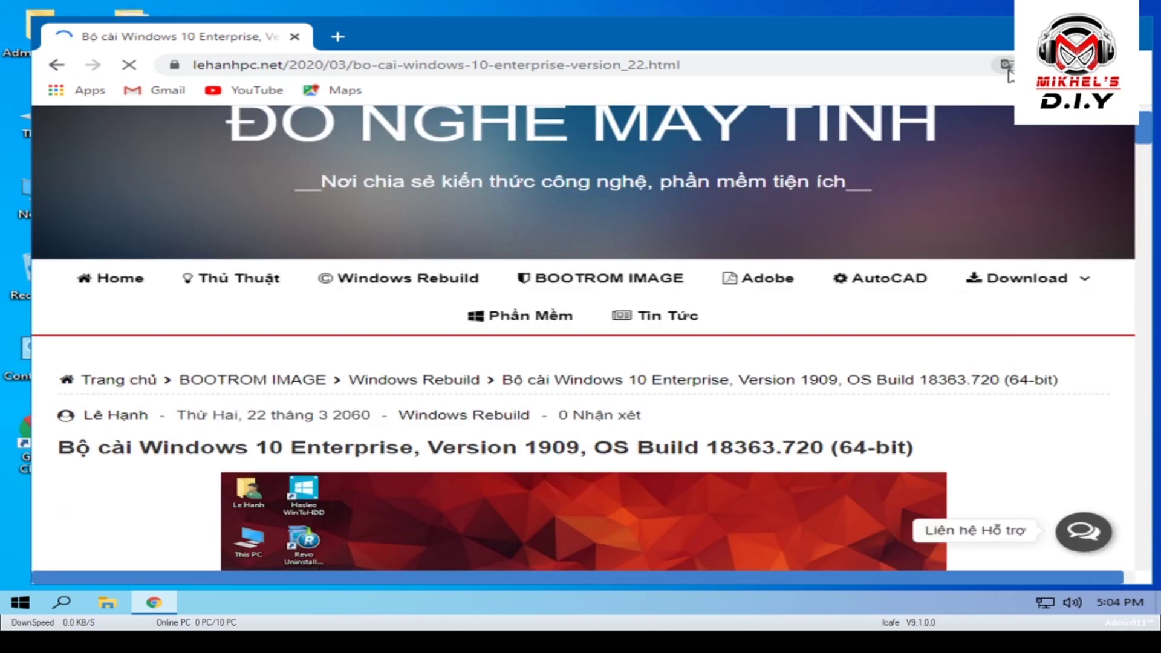
pyautogui.click(1008, 68)
pyautogui.click(926, 97)
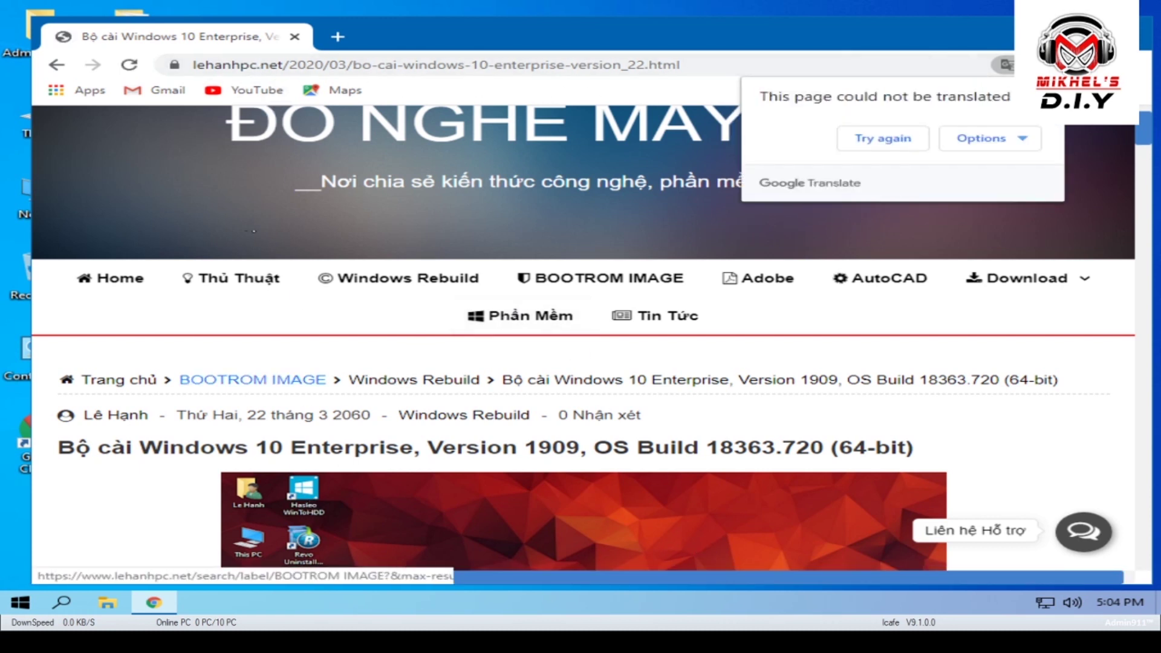
pyautogui.scroll(-3, 548, 251)
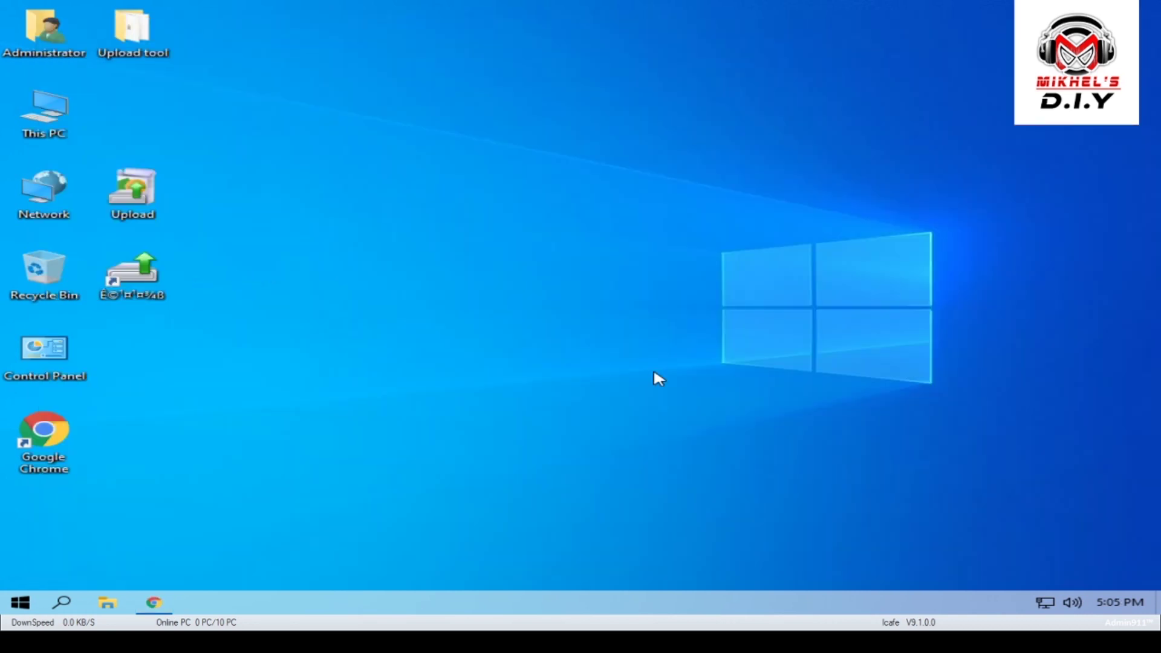
pyautogui.rightClick(622, 311)
pyautogui.click(681, 357)
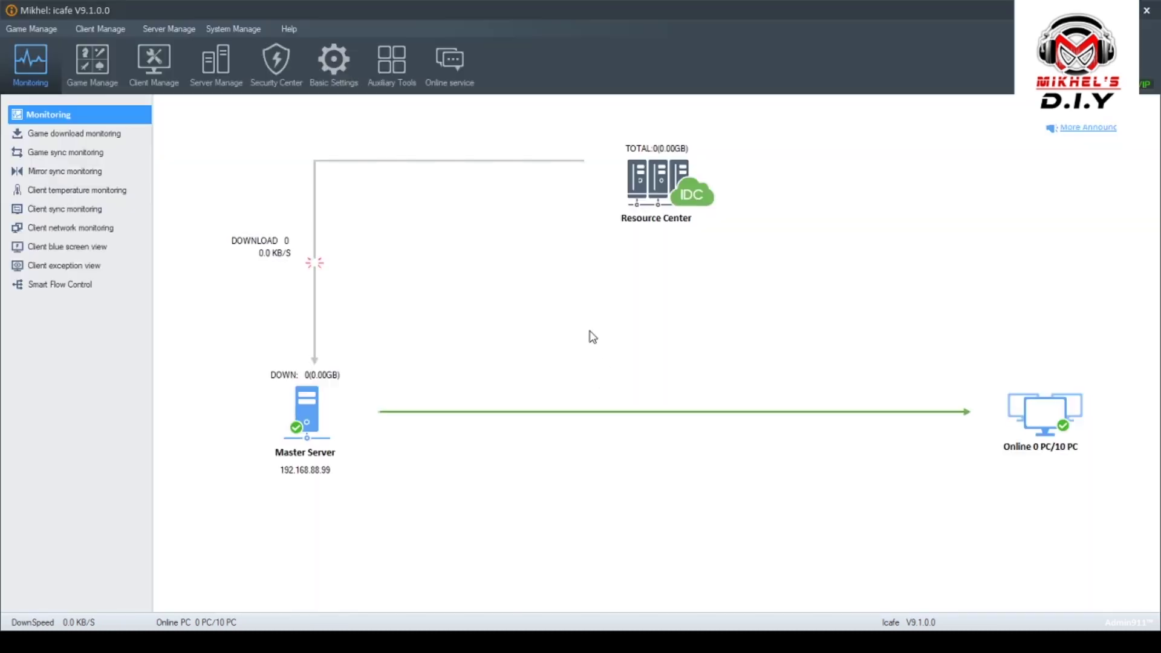
# Switch to the icafe server console and make sure the basic settings allow clients to upload images
pyautogui.click(340, 74)
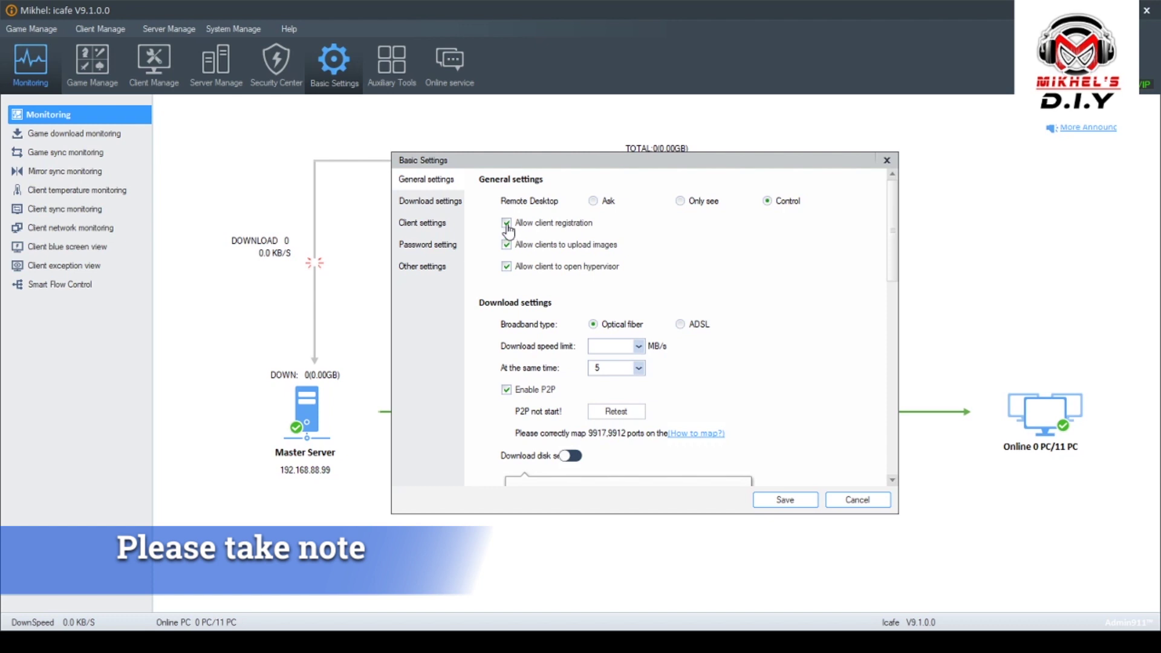
pyautogui.click(507, 246)
pyautogui.scroll(-1, 562, 334)
pyautogui.scroll(-8, 562, 337)
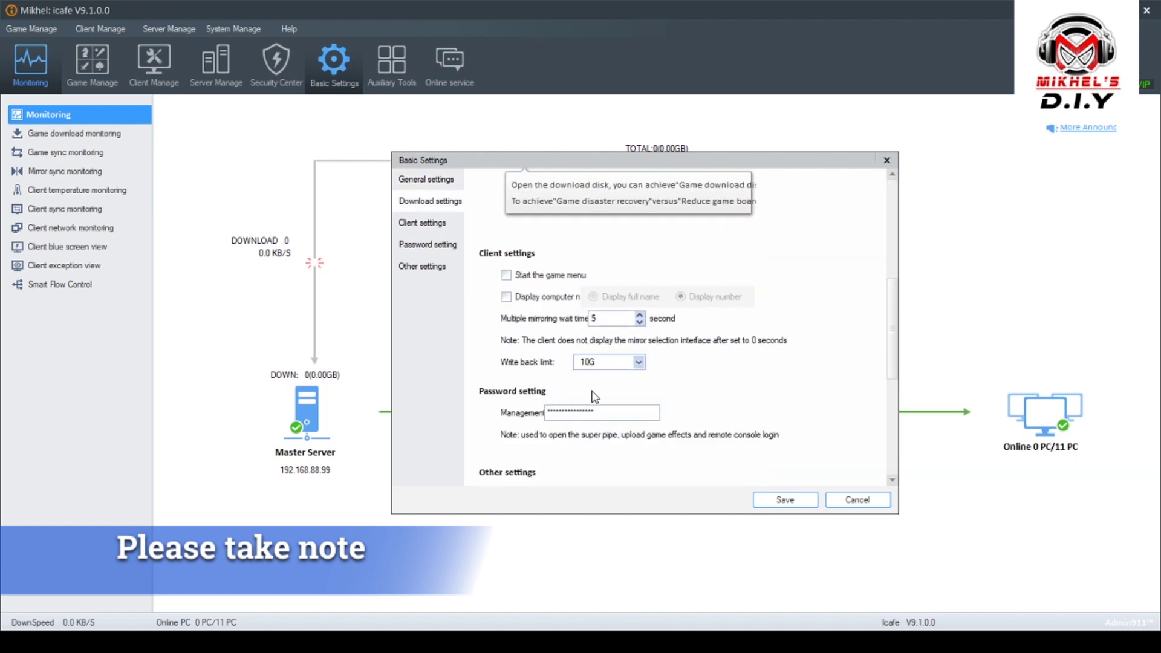
# Enter a new management password in the basic settings' password section and apply it
pyautogui.scroll(1, 613, 365)
pyautogui.doubleClick(630, 428)
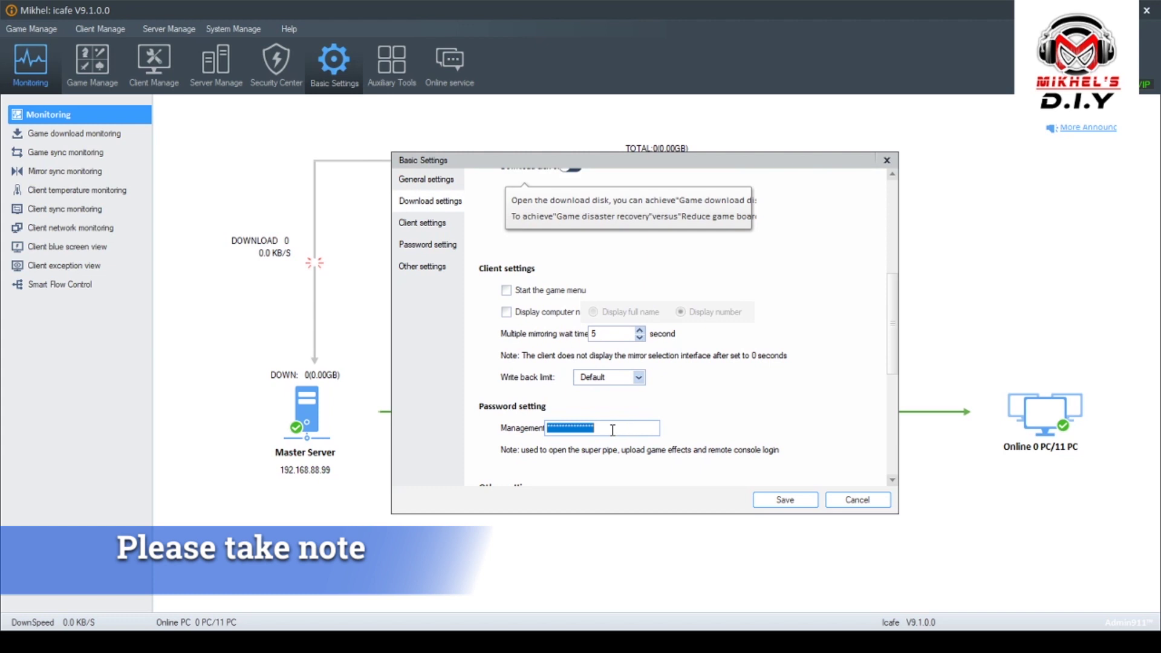
pyautogui.click(429, 247)
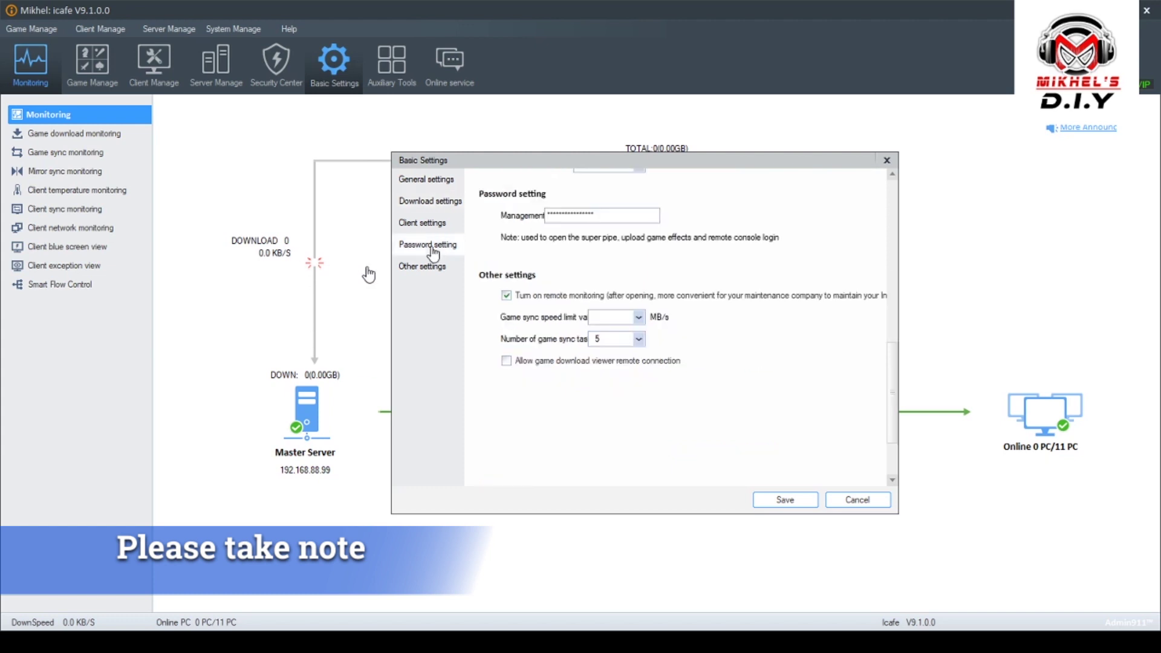
pyautogui.doubleClick(605, 216)
pyautogui.write('1')
pyautogui.scroll(5, 759, 323)
pyautogui.scroll(4, 759, 327)
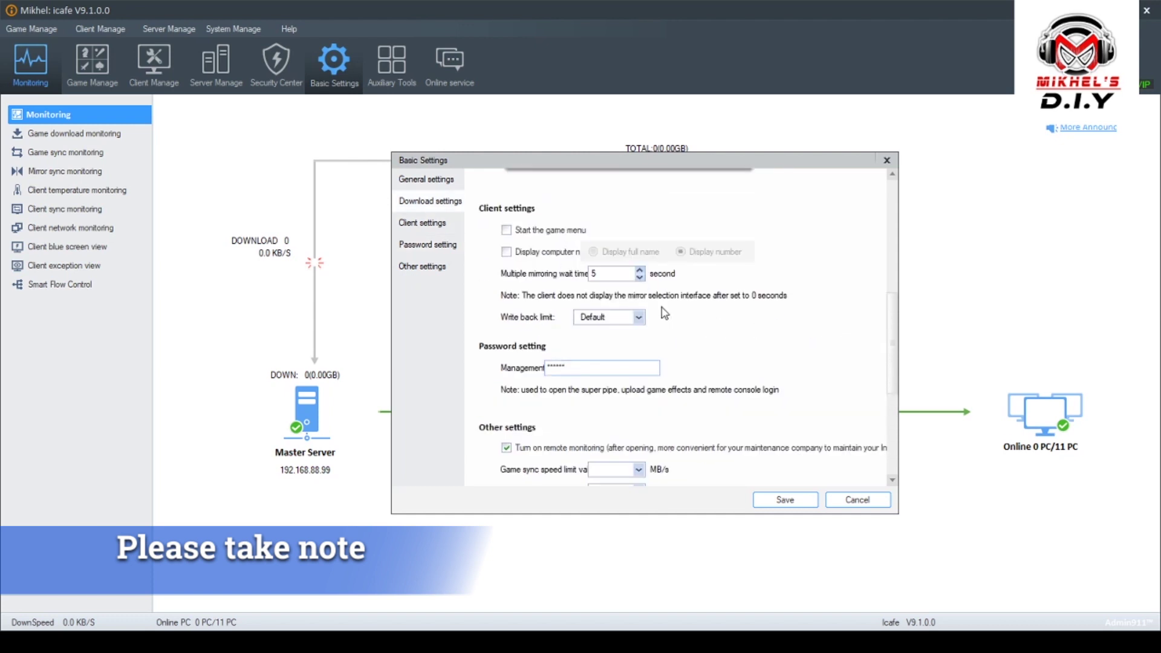
pyautogui.press('Return')
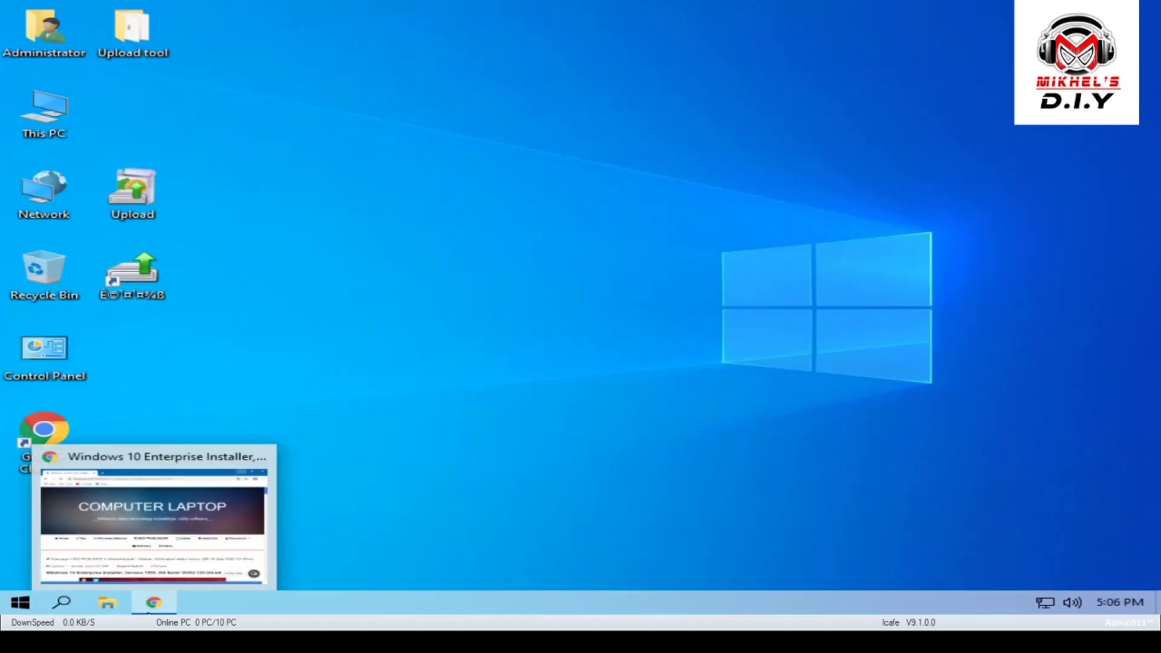
# Launch the image upload tool on the client with the super admin password, and move the Upload desktop icon up one row
pyautogui.rightClick(139, 286)
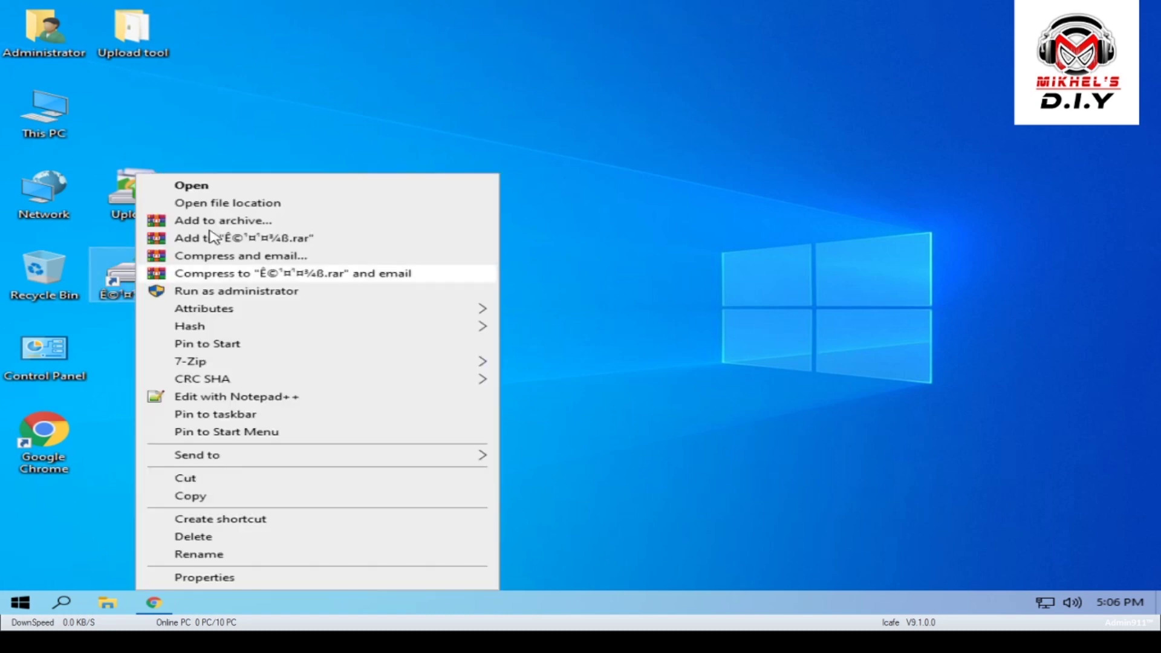
pyautogui.click(208, 192)
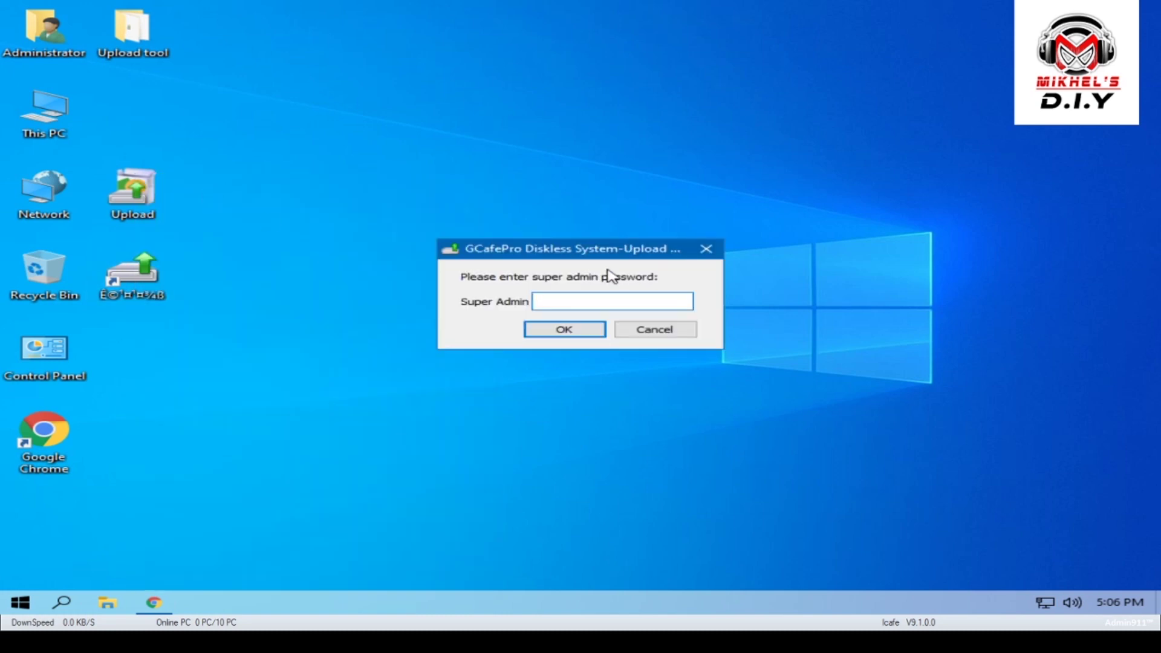
pyautogui.moveTo(597, 260); pyautogui.dragTo(677, 220)
pyautogui.click(699, 264)
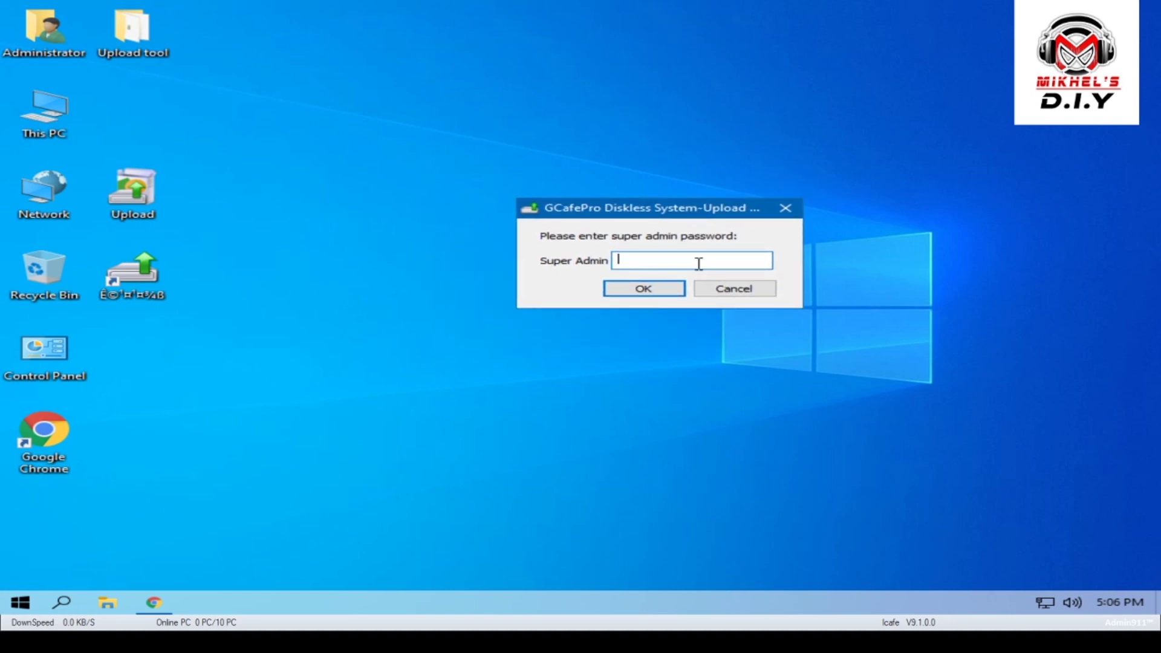
pyautogui.write('•••••••')
pyautogui.click(644, 289)
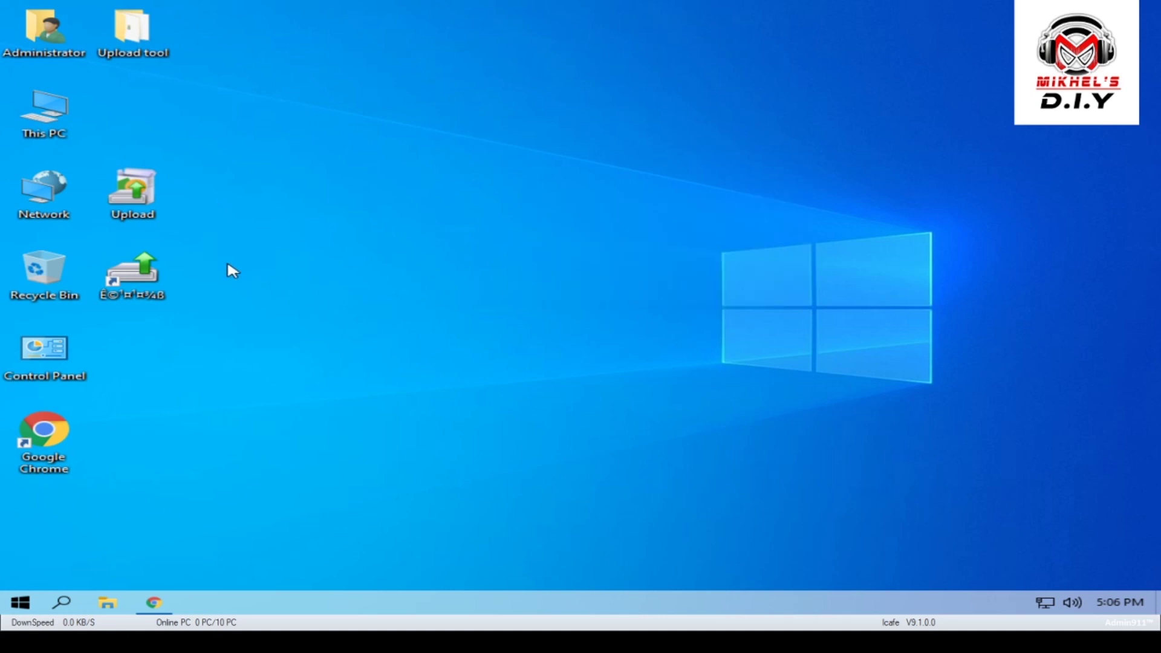
pyautogui.moveTo(140, 215); pyautogui.dragTo(140, 134)
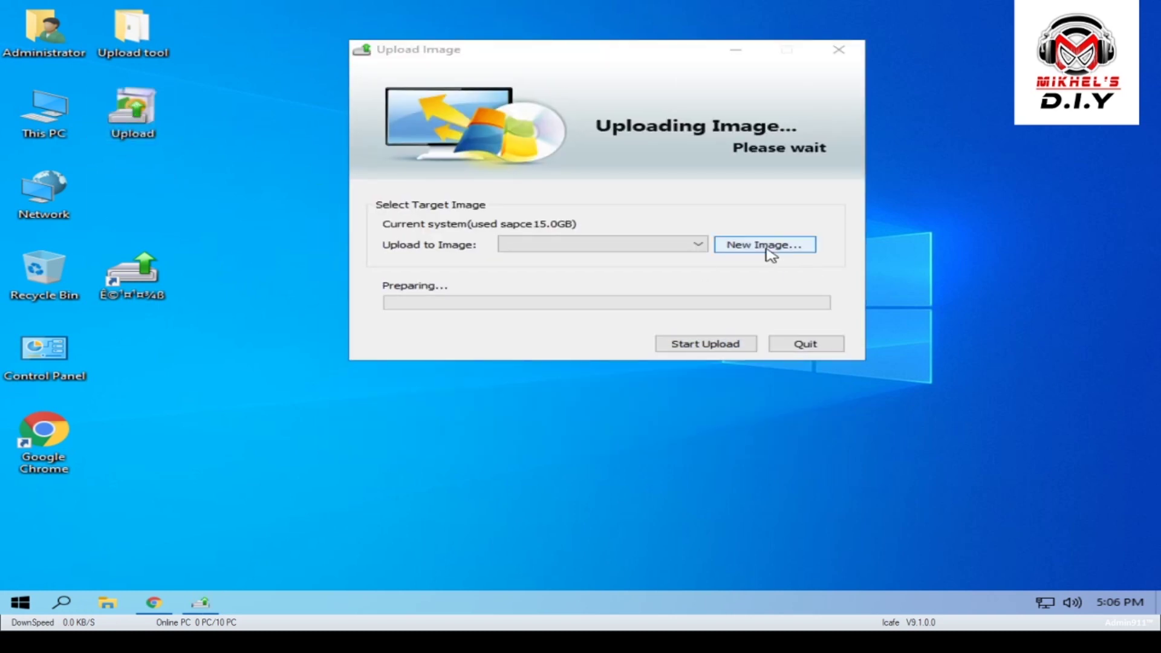
# Check which existing images are offered as upload targets, trying Win10-1909
pyautogui.click(698, 243)
pyautogui.click(565, 255)
pyautogui.click(567, 245)
pyautogui.click(575, 268)
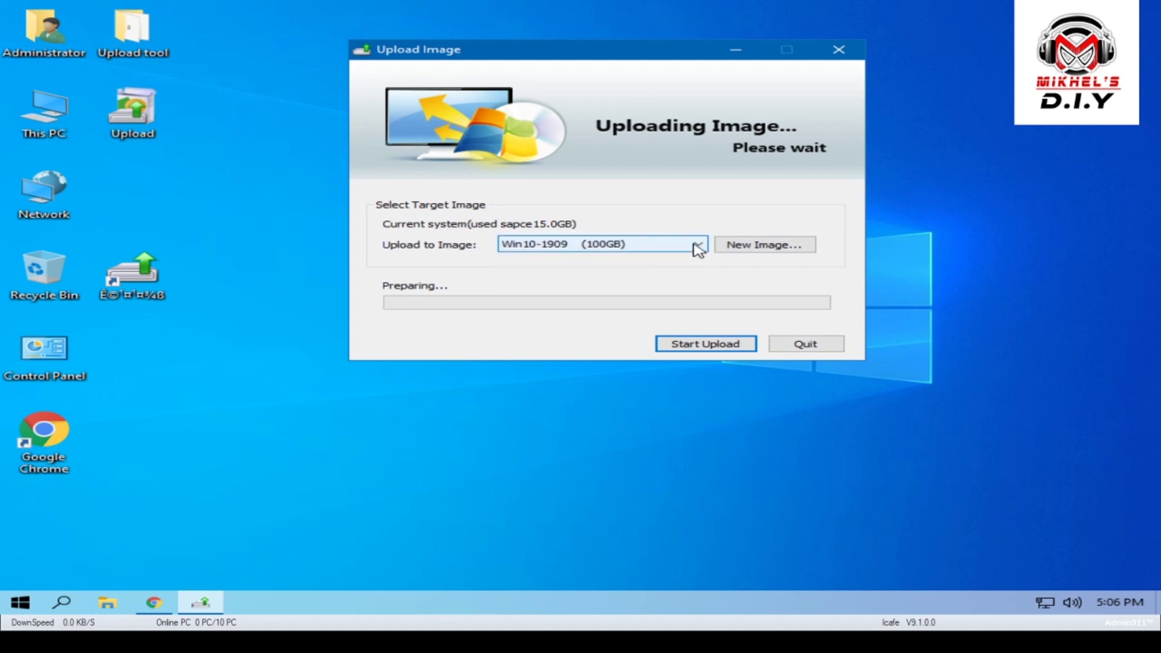
pyautogui.click(697, 244)
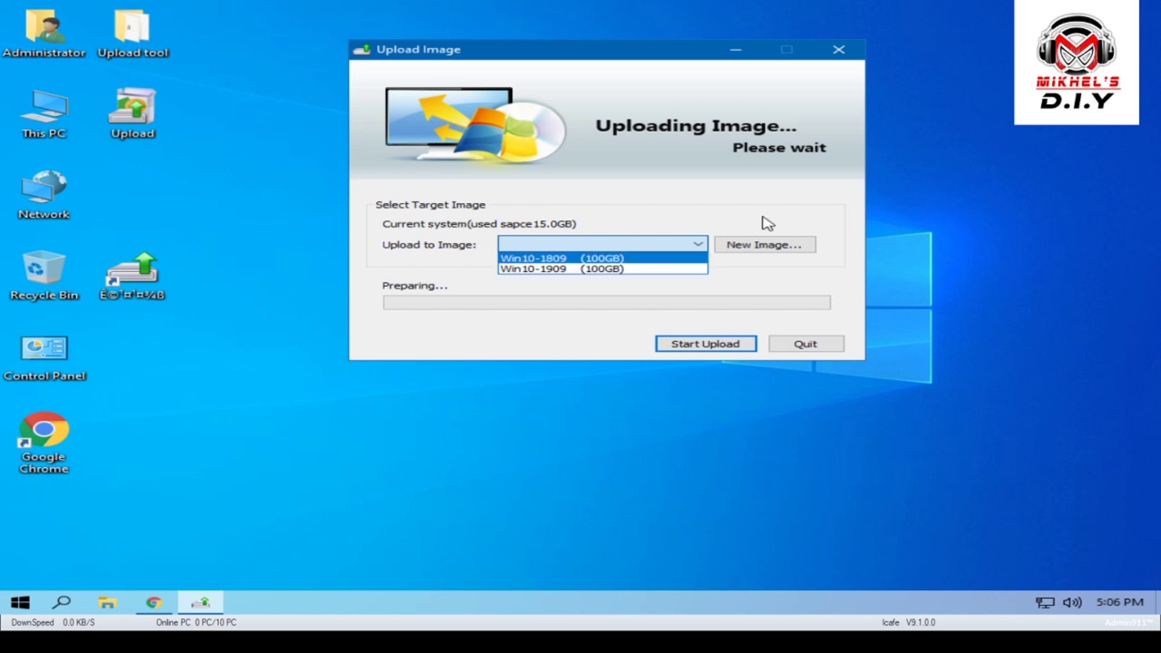
pyautogui.click(698, 244)
# Create a new 99 GB image named Windows10-test
pyautogui.click(762, 245)
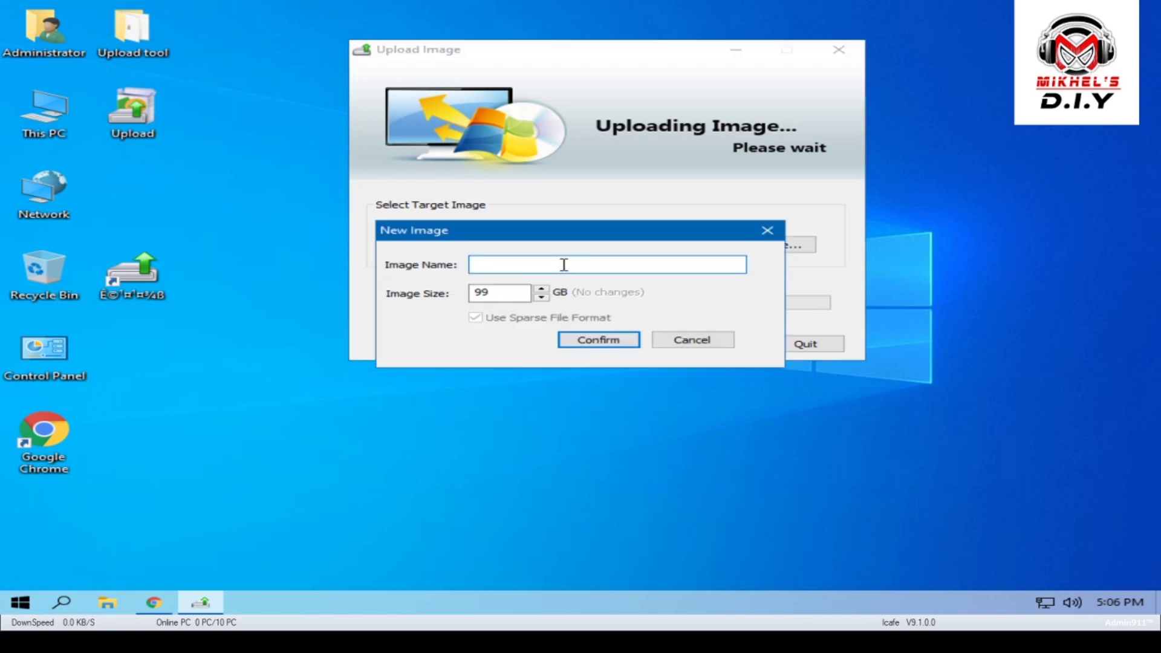
pyautogui.write('Windows')
pyautogui.click(524, 295)
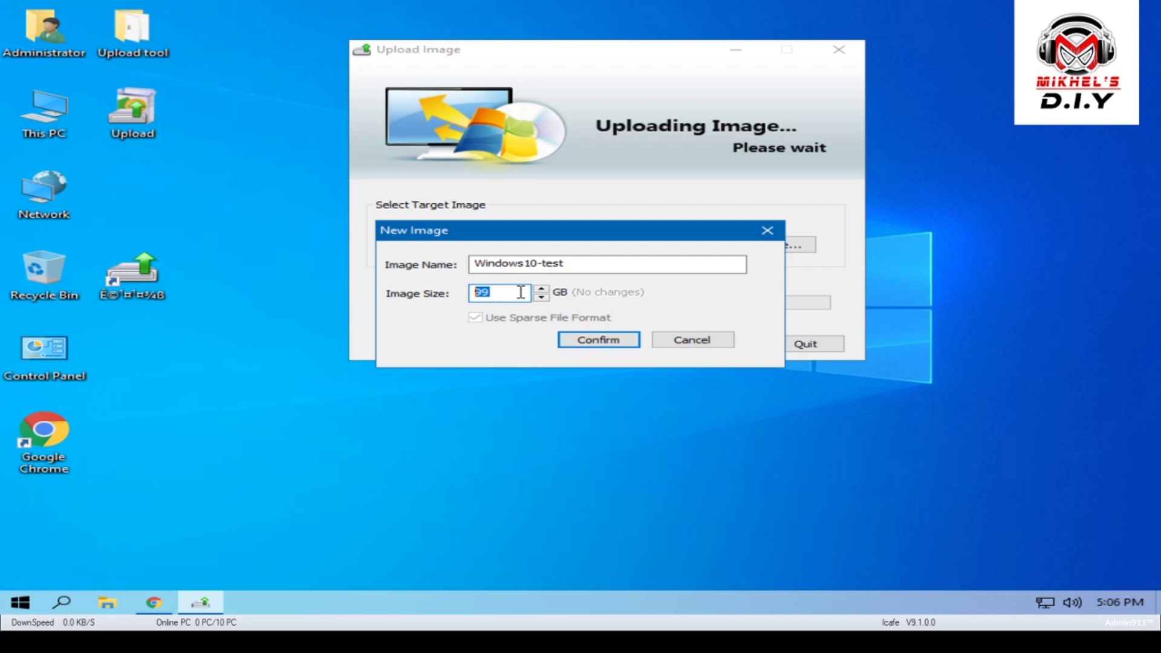
pyautogui.click(611, 340)
# Select Windows10-test (99GB) as the target image and start uploading the current system to it
pyautogui.click(678, 247)
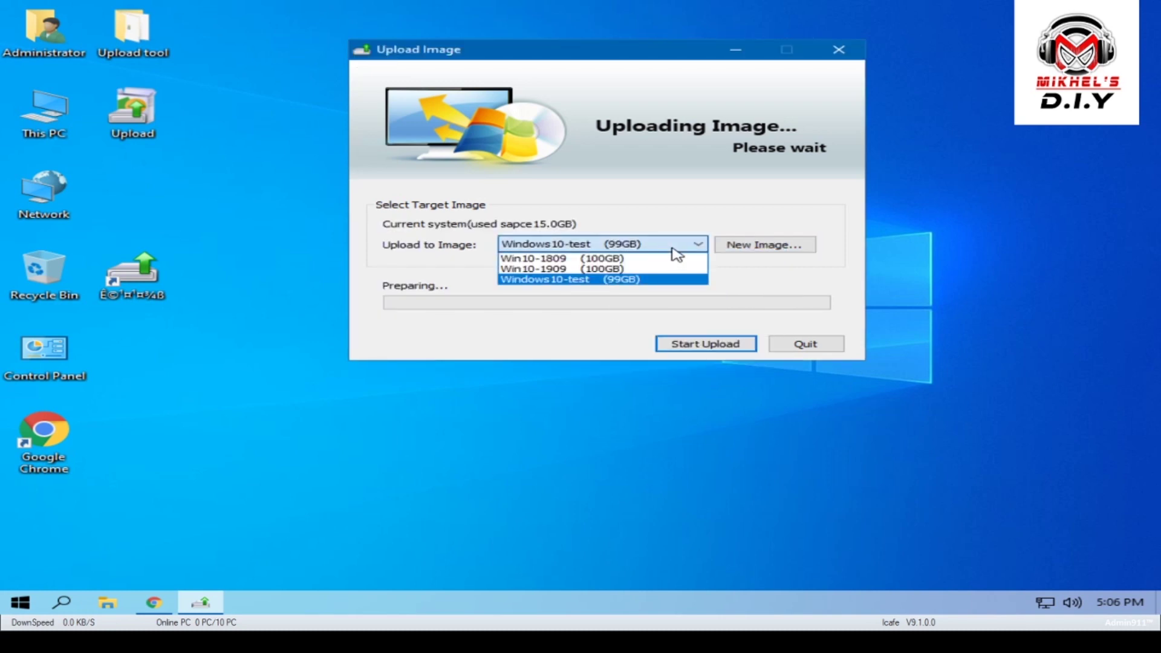
pyautogui.click(640, 279)
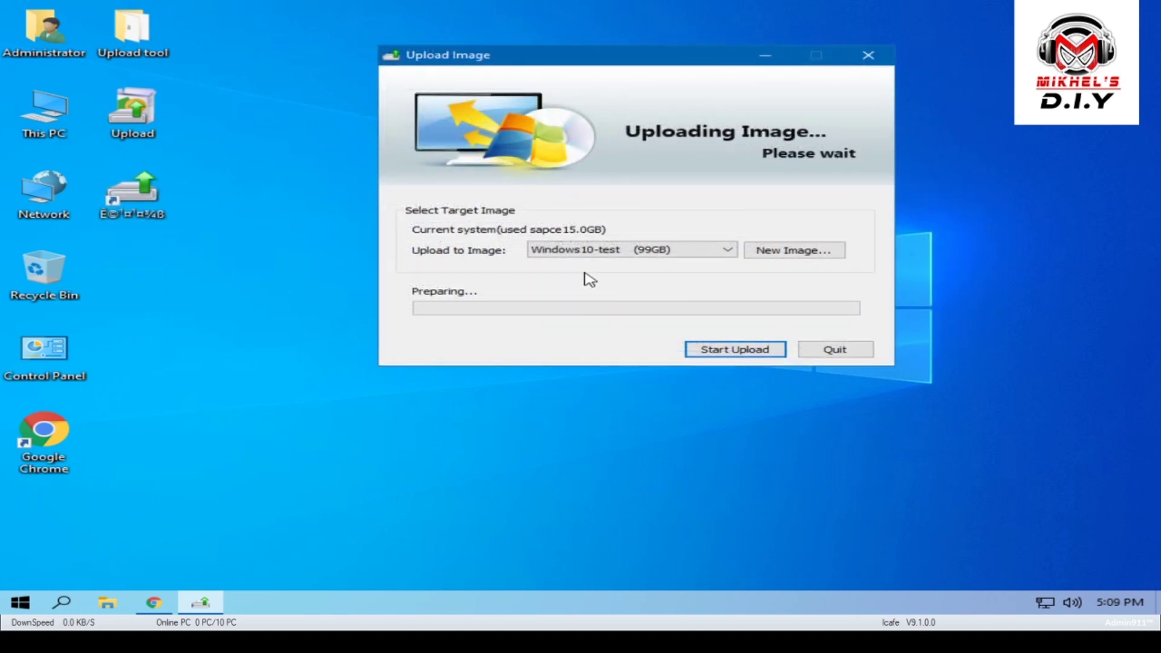
pyautogui.click(734, 354)
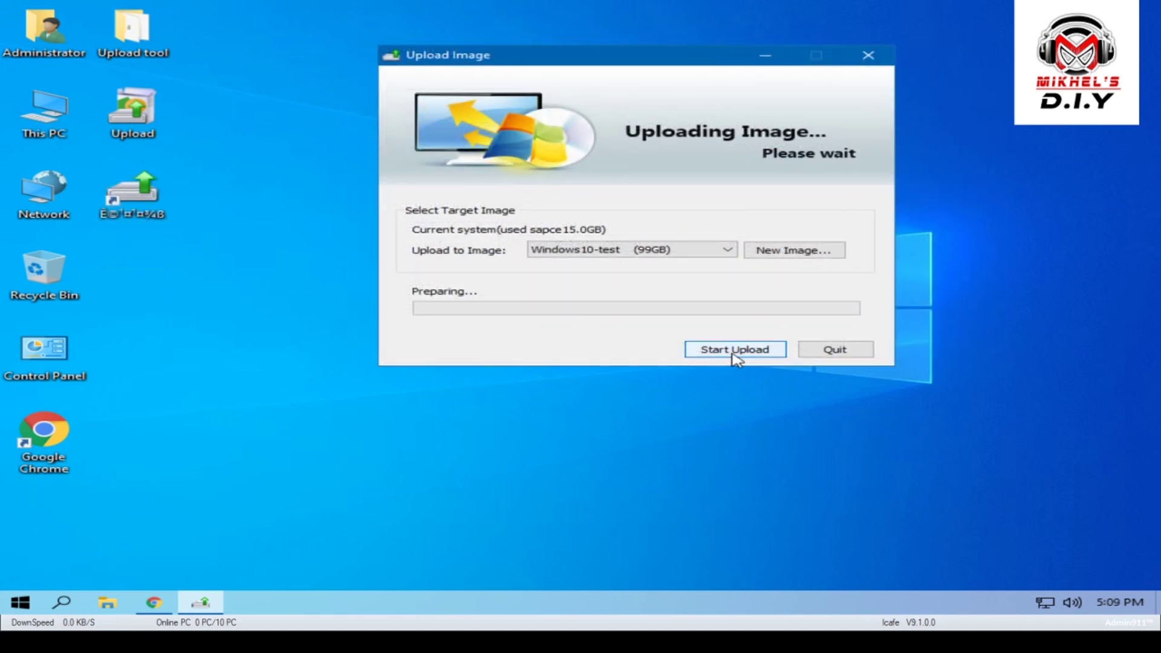
pyautogui.click(684, 250)
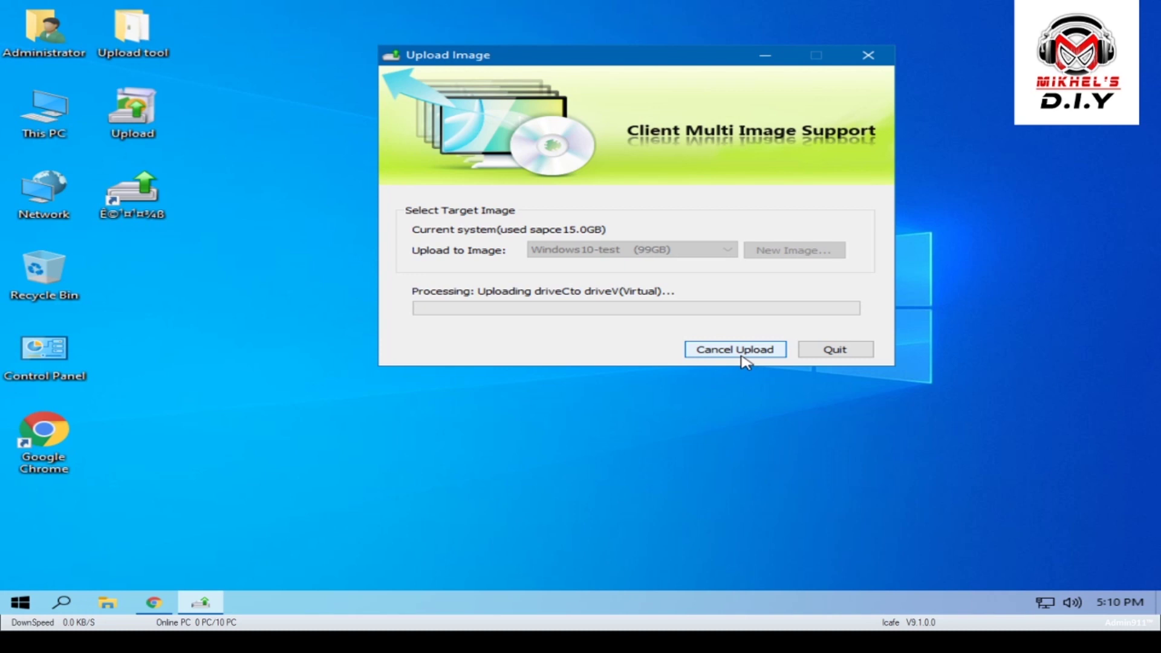
# Cancel the running upload to Windows10-test and quit the upload tool
pyautogui.click(742, 355)
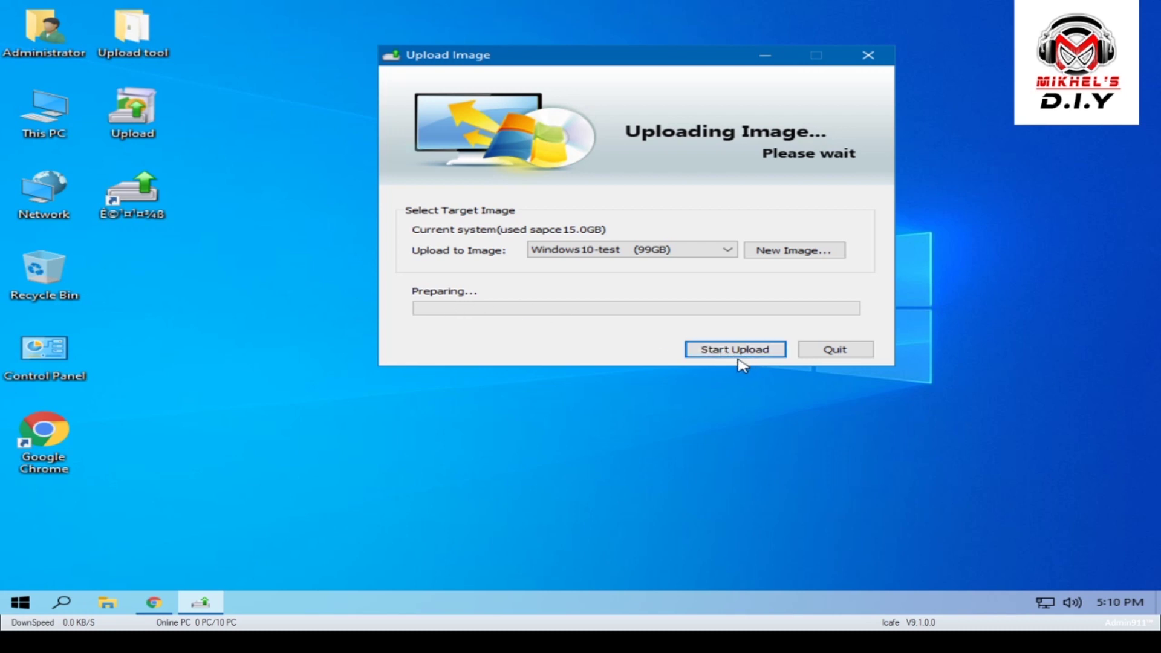
pyautogui.click(844, 352)
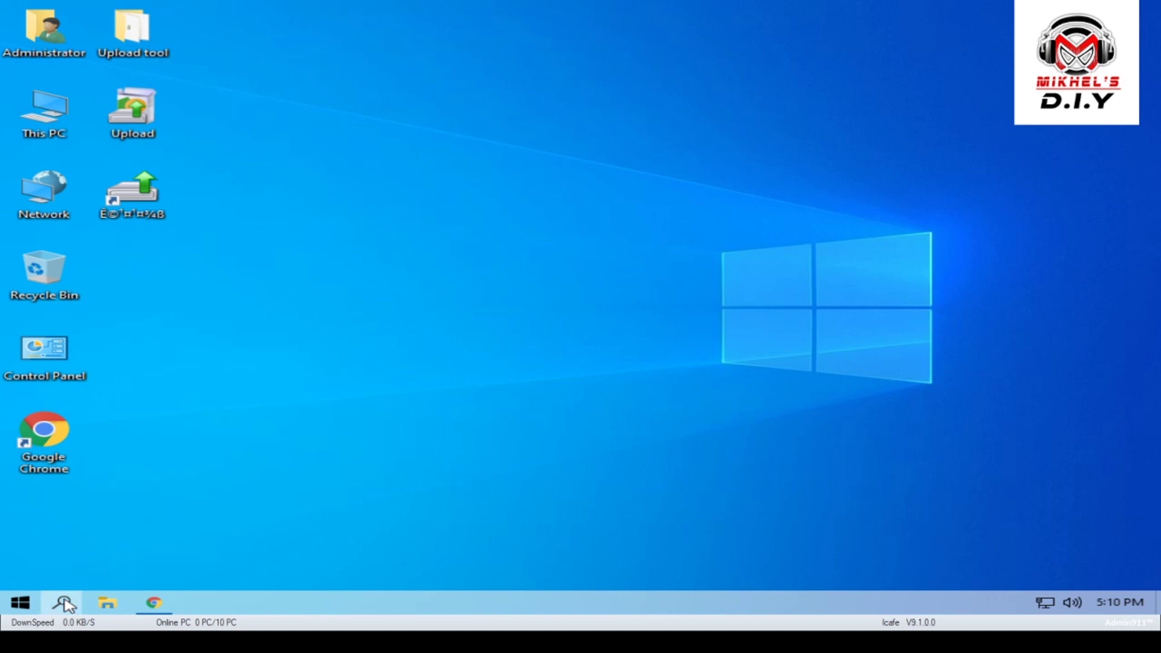
# Sign out of Windows on the client, sign back in, and refresh the desktop
pyautogui.click(20, 601)
pyautogui.click(419, 574)
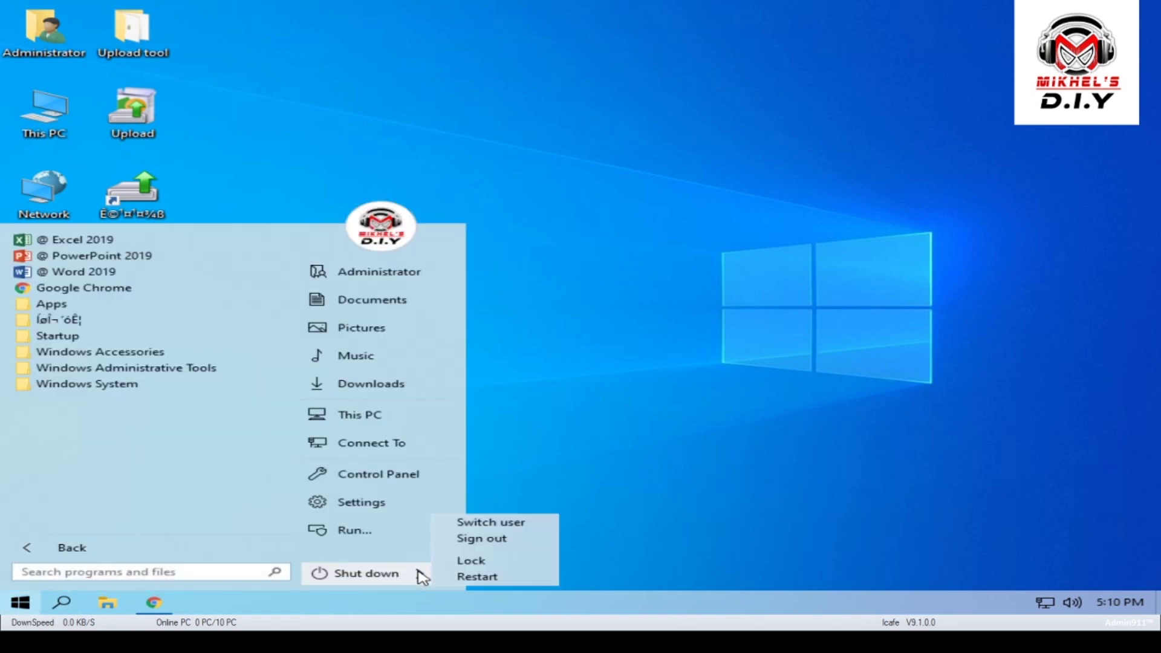
pyautogui.click(470, 540)
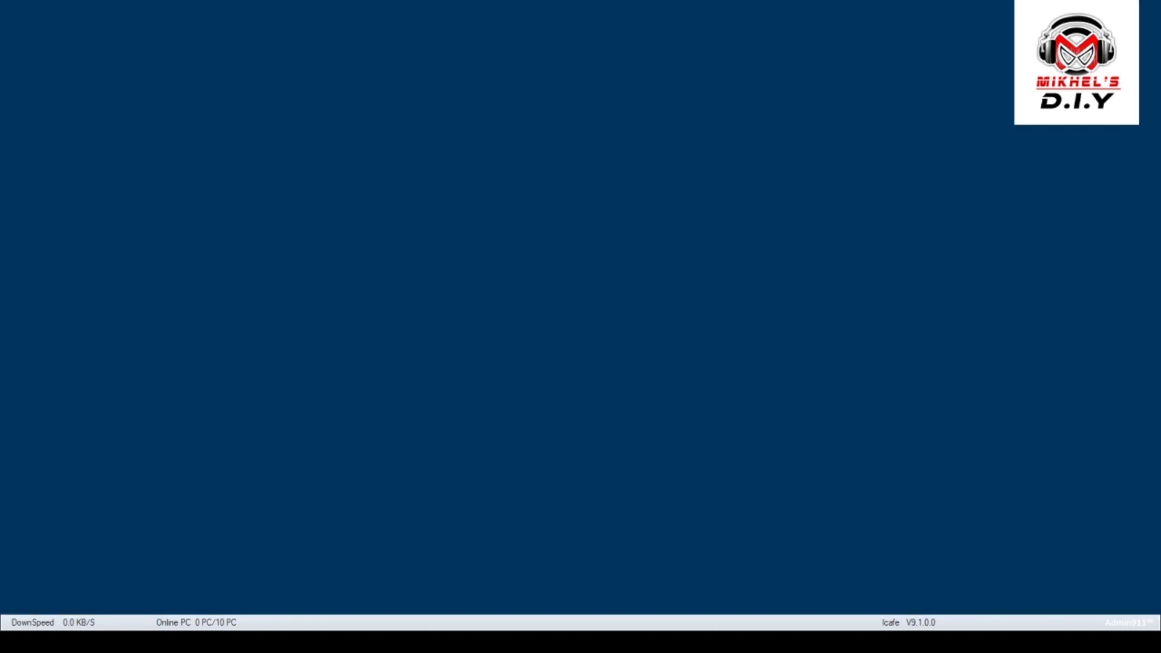
pyautogui.click(565, 371)
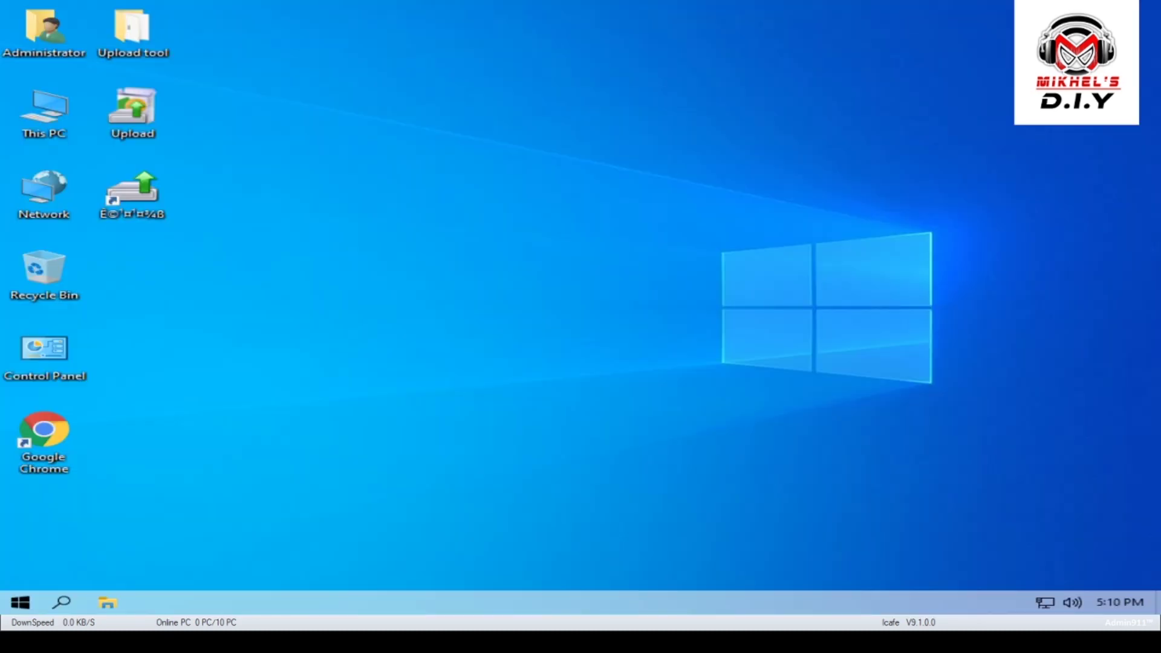
pyautogui.rightClick(336, 328)
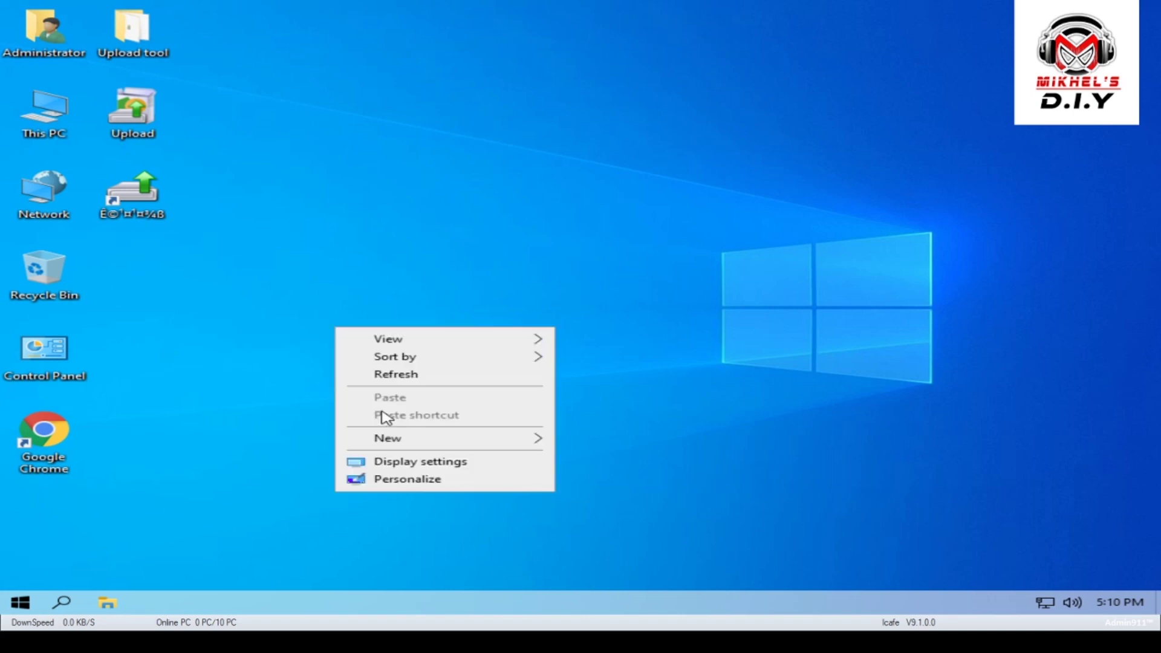
pyautogui.click(385, 378)
# Relaunch the image upload tool from its desktop shortcut and enter the super admin password
pyautogui.rightClick(148, 175)
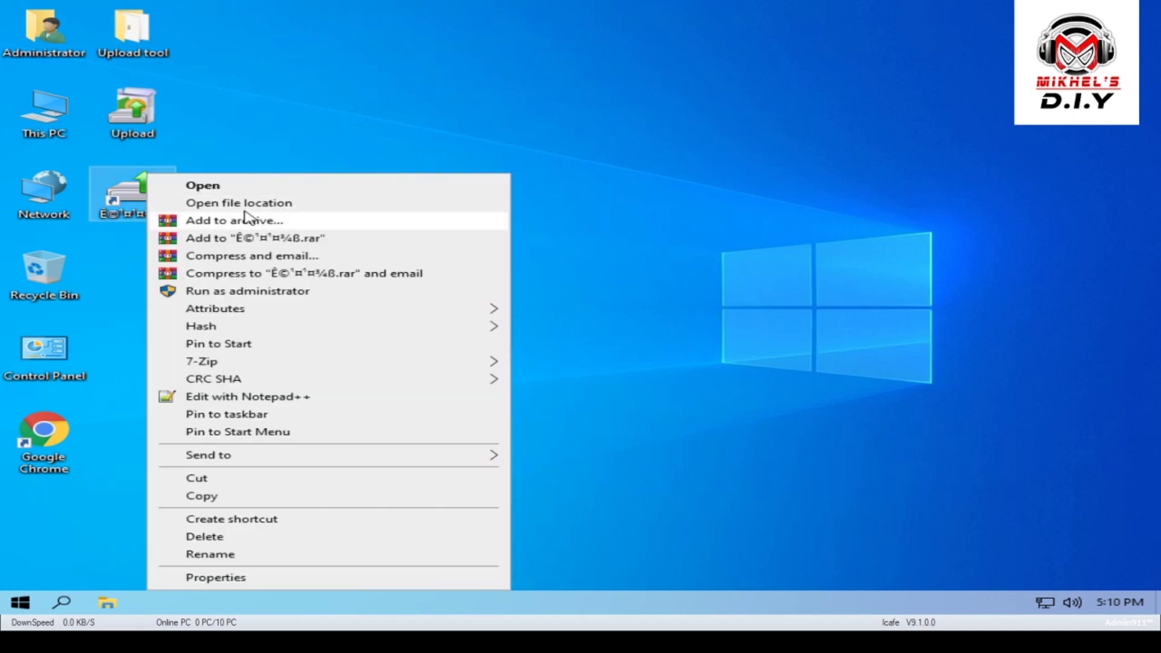
pyautogui.click(238, 187)
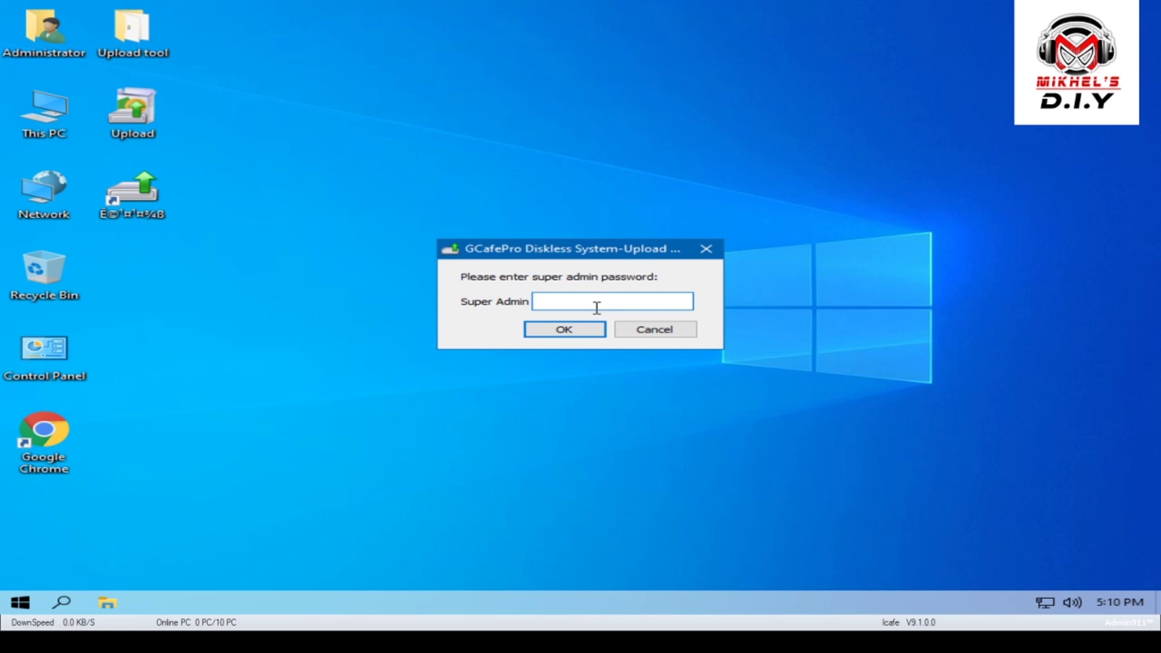
pyautogui.write('•••••••')
pyautogui.click(570, 331)
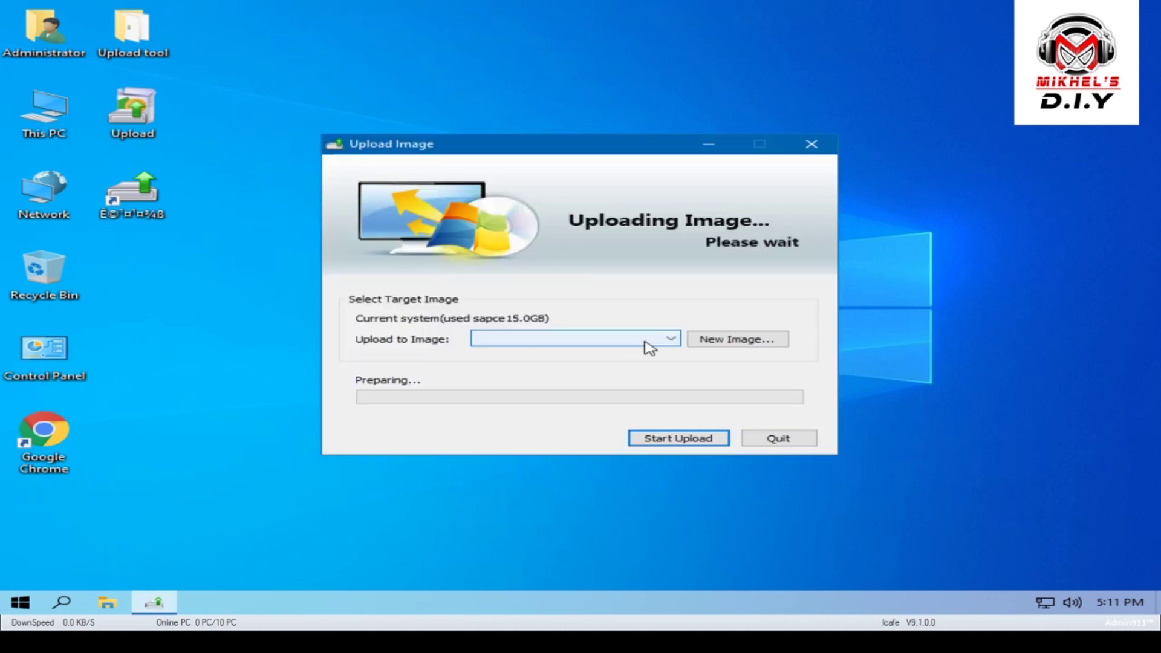
# Select Windows10-test (99GB) as the target image and restart the upload of the current system
pyautogui.click(645, 341)
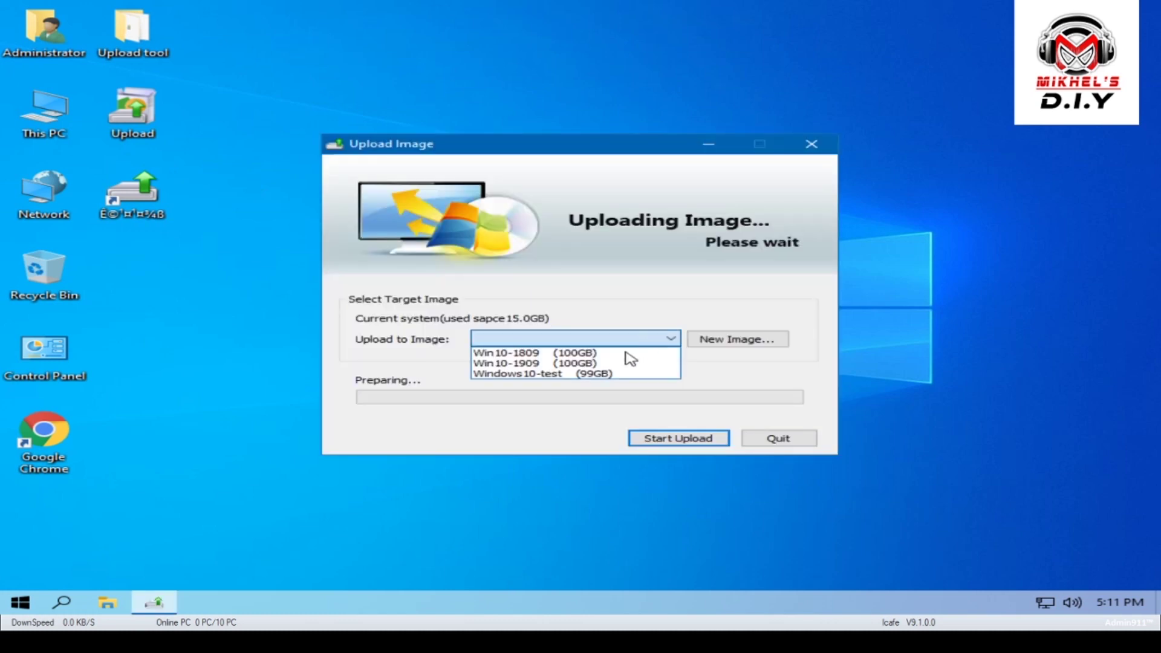
pyautogui.click(601, 379)
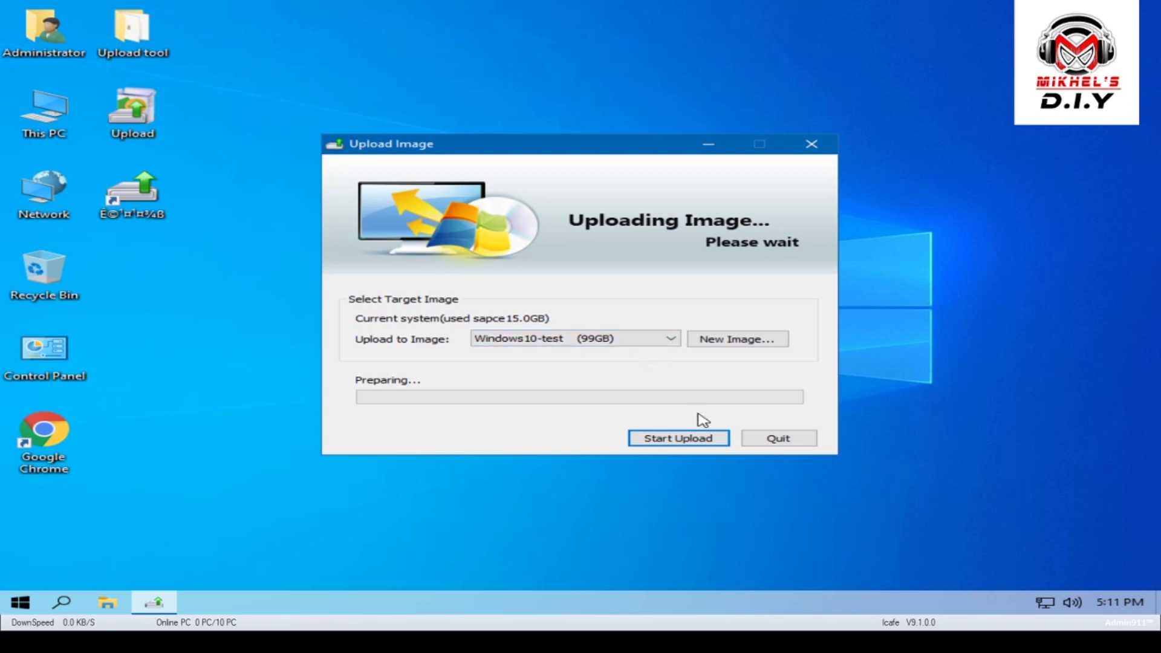
pyautogui.moveTo(647, 145); pyautogui.dragTo(755, 50)
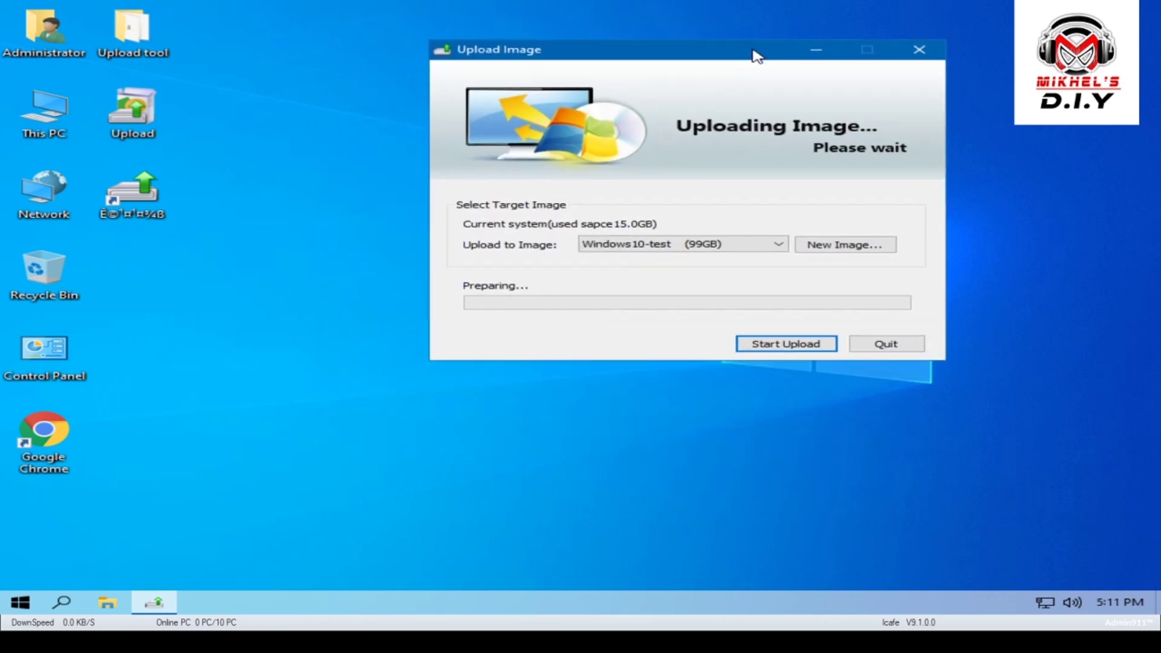
pyautogui.click(821, 346)
pyautogui.click(706, 253)
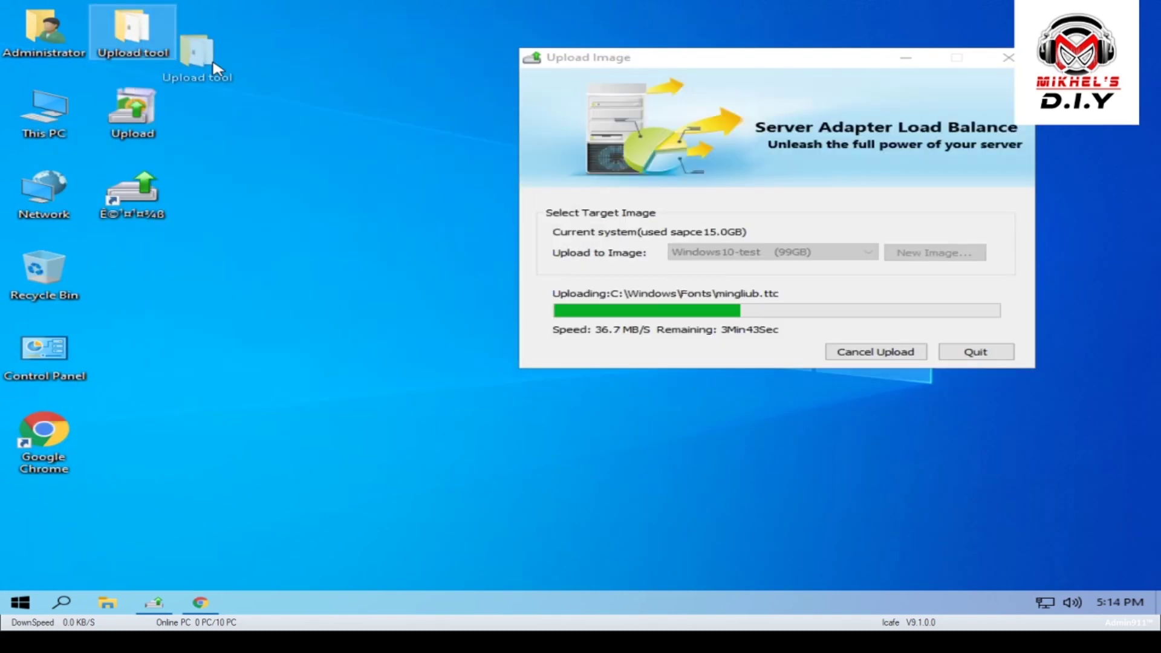
# Switch to Chrome and look through the videos of the Mikhel's D.I.Y YouTube channel during the upload
pyautogui.moveTo(787, 57); pyautogui.dragTo(866, 118)
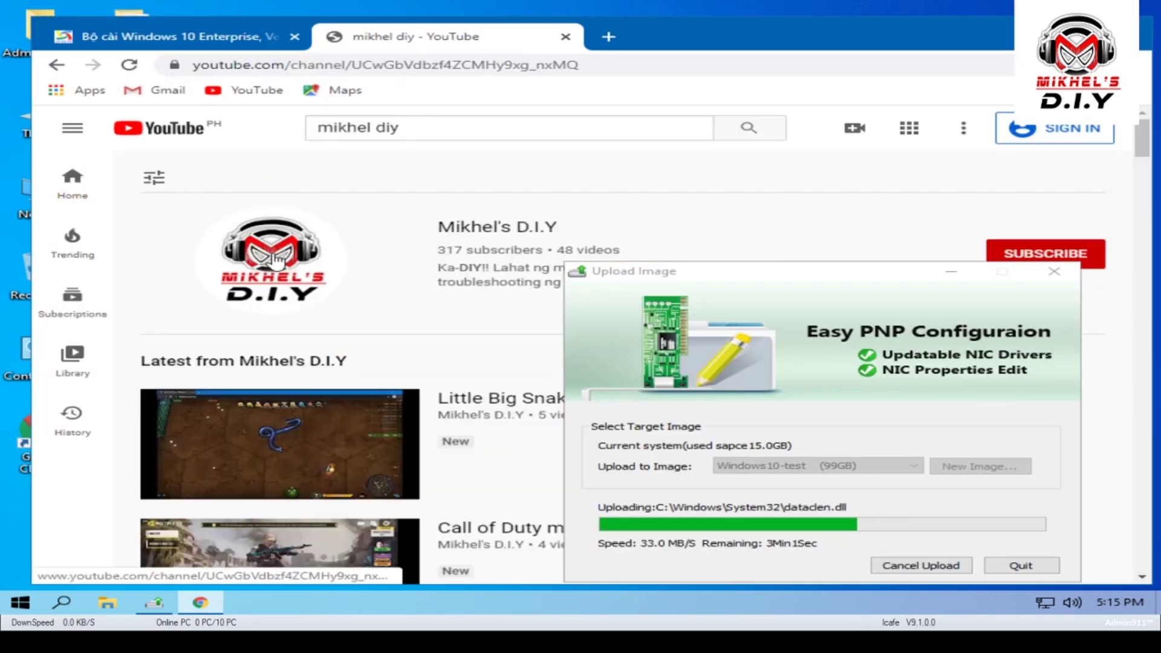
pyautogui.click(275, 260)
pyautogui.scroll(-5, 545, 363)
pyautogui.click(414, 169)
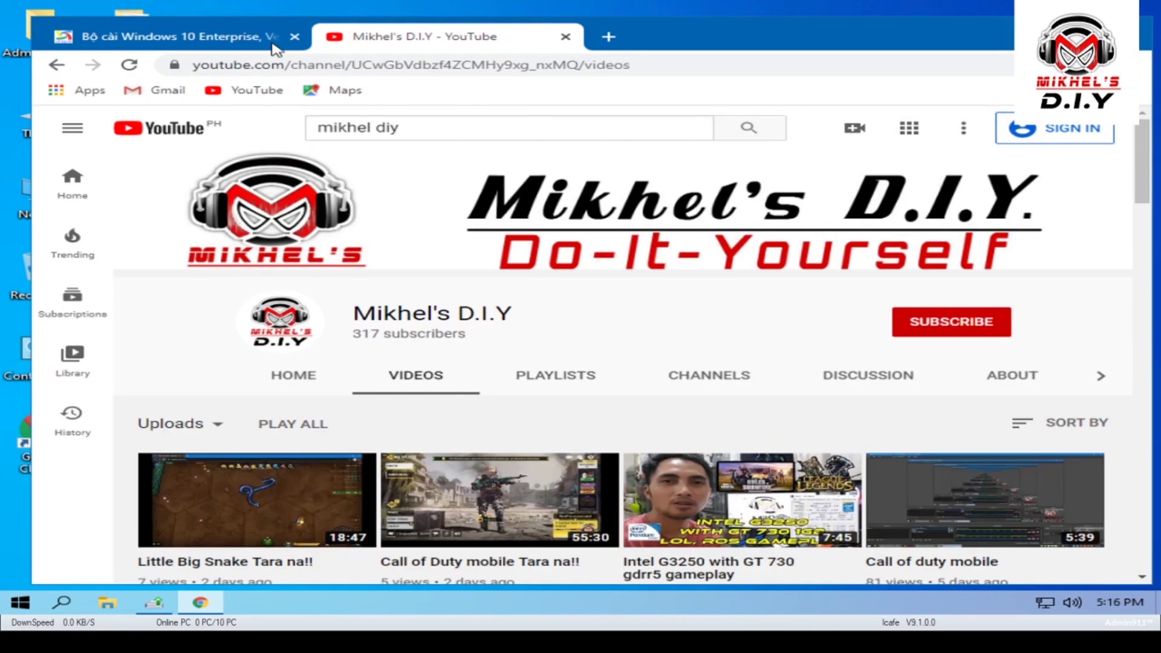
# Return to the Upload Image window and acknowledge the completed upload
pyautogui.click(200, 603)
pyautogui.click(154, 602)
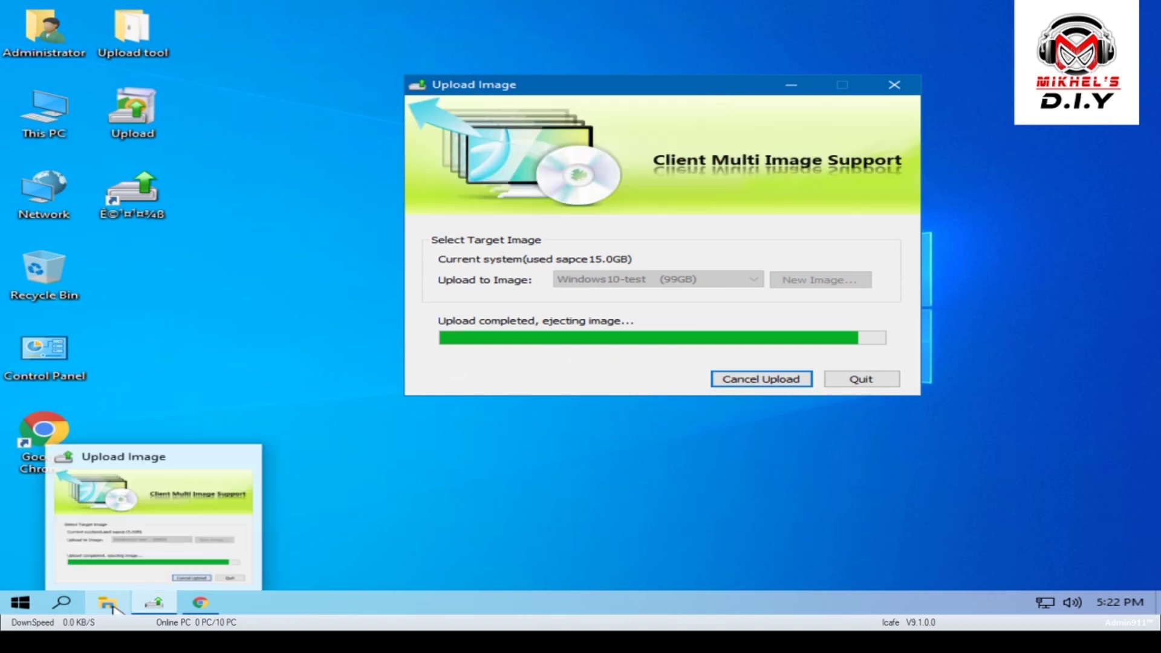
pyautogui.moveTo(594, 271); pyautogui.dragTo(387, 298)
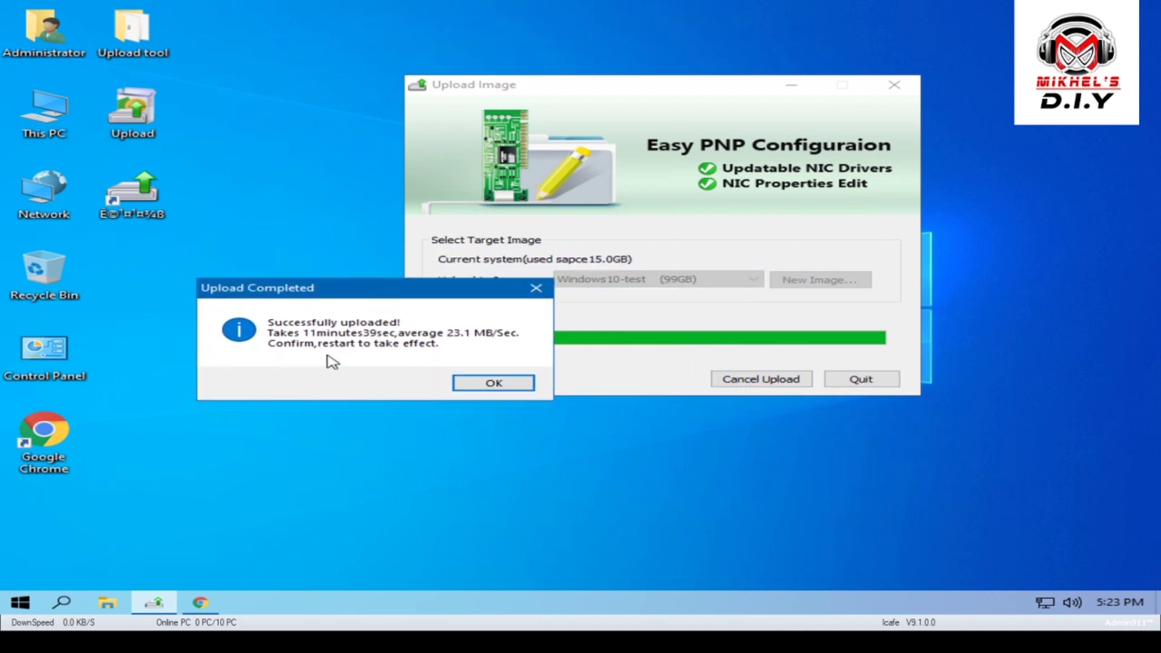
pyautogui.click(504, 387)
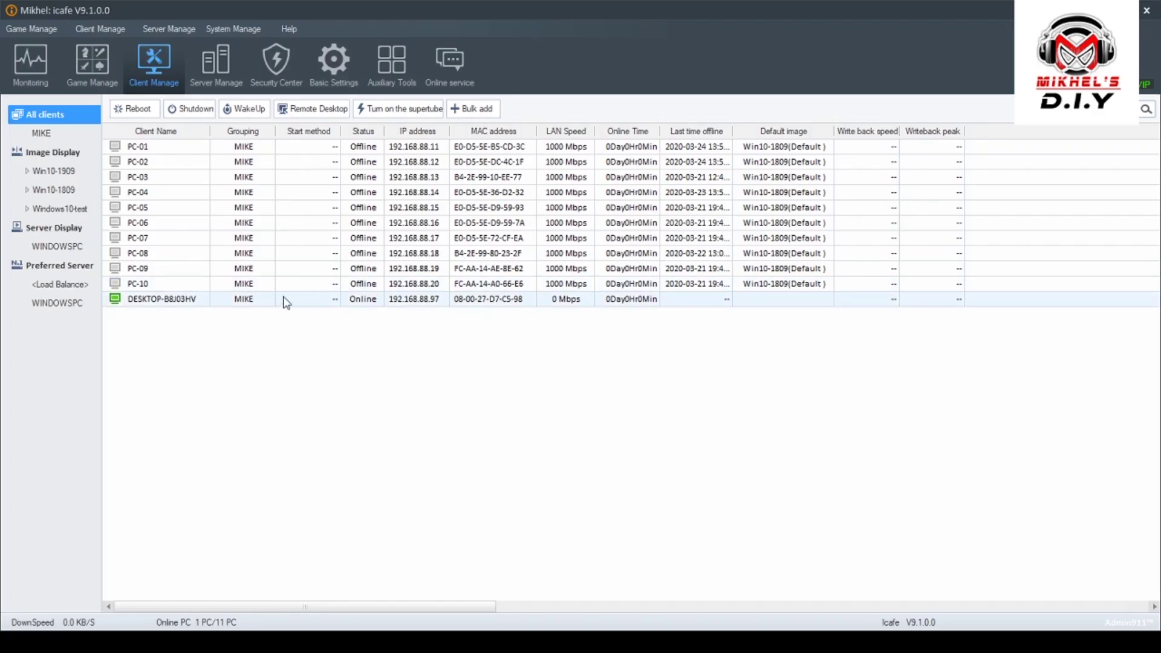
# Check the newly connected desktop client in the iCafe server's list of all clients
pyautogui.click(248, 301)
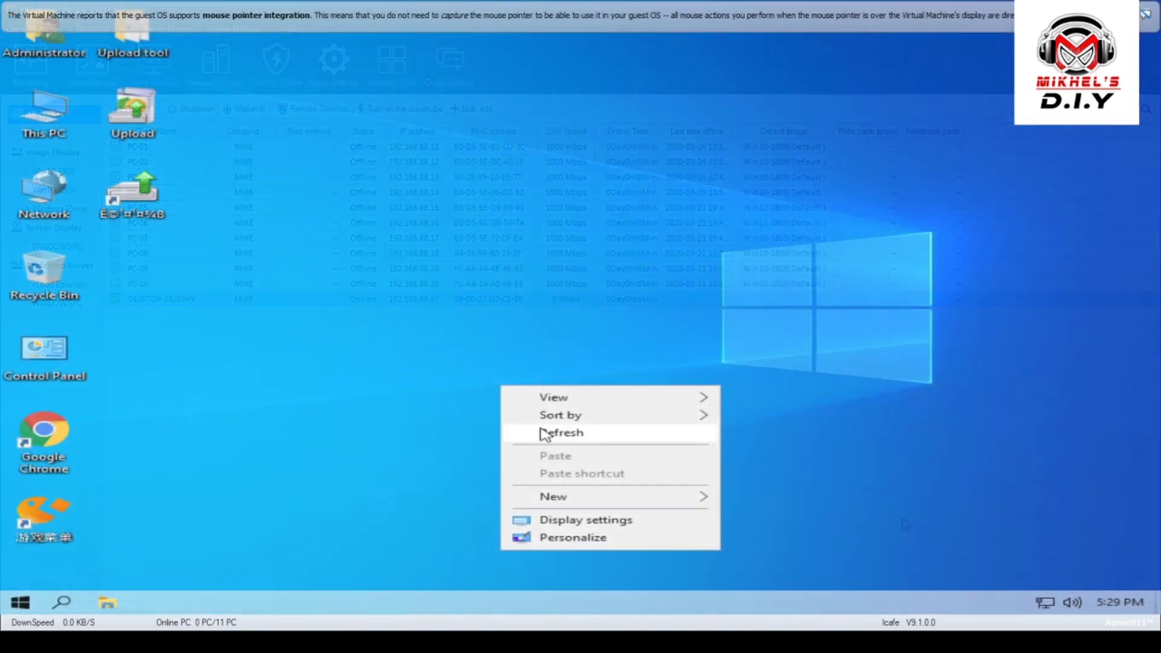
pyautogui.click(538, 429)
pyautogui.rightClick(439, 260)
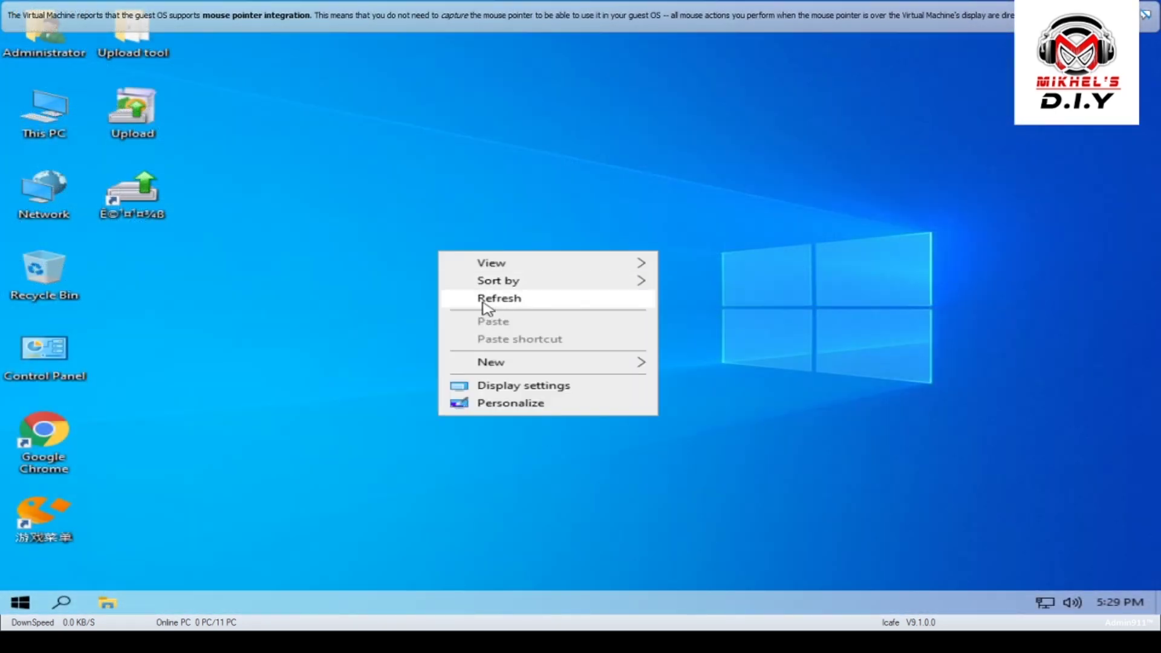
pyautogui.rightClick(453, 291)
pyautogui.rightClick(432, 246)
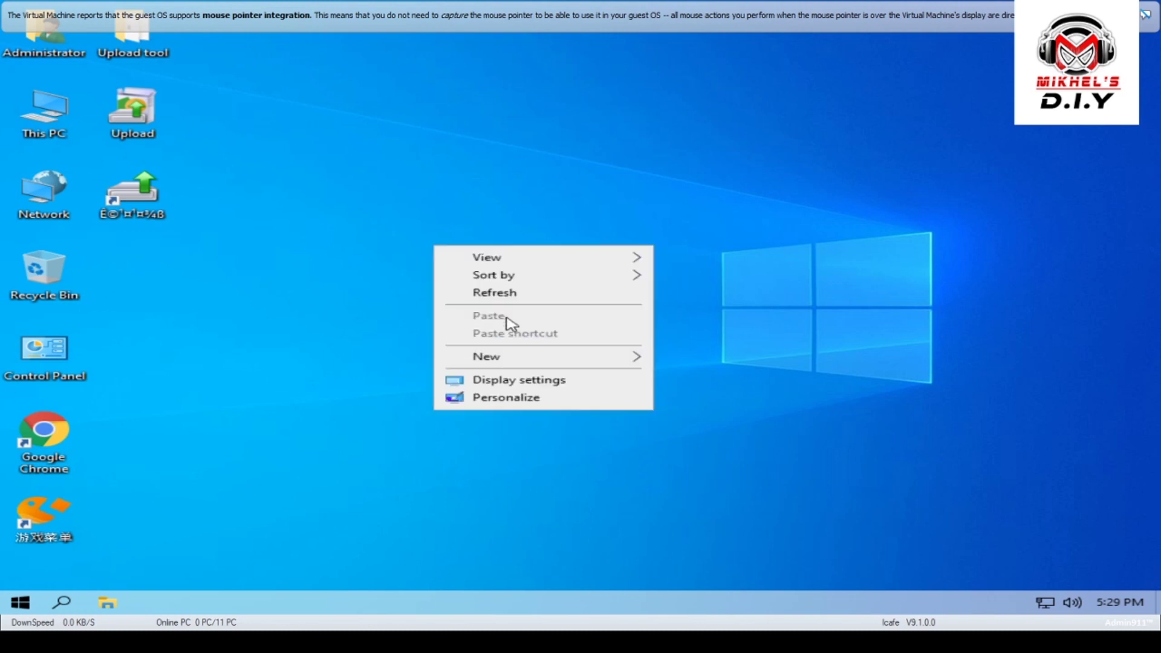
pyautogui.click(486, 293)
pyautogui.rightClick(367, 233)
pyautogui.click(417, 277)
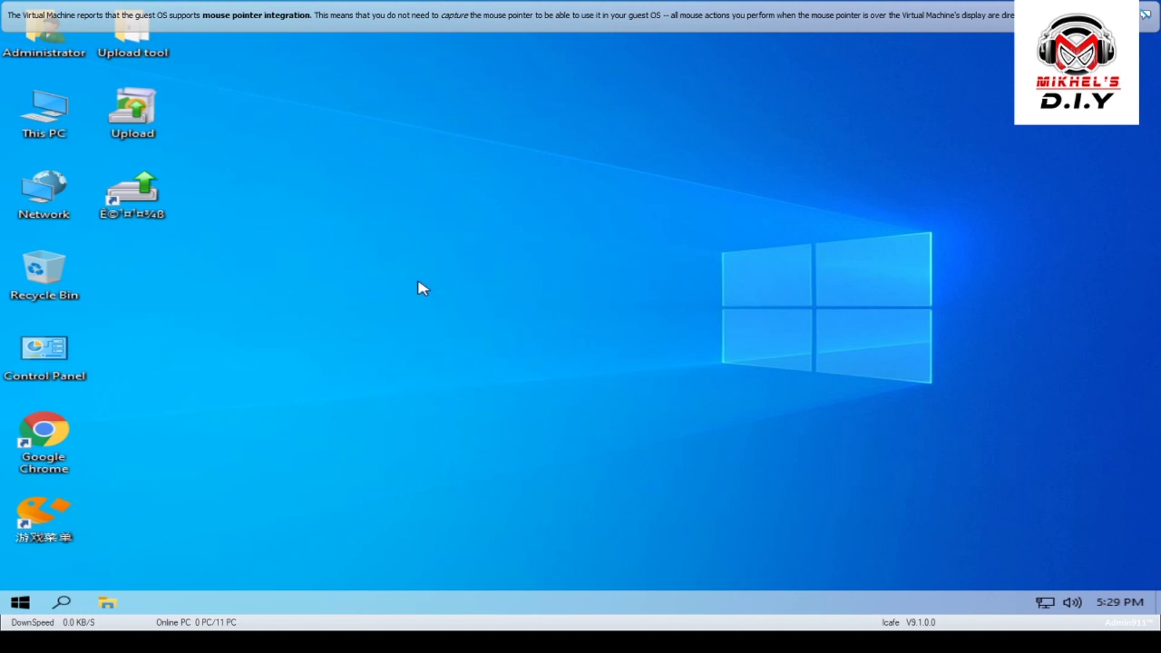
pyautogui.rightClick(524, 211)
pyautogui.click(553, 257)
pyautogui.rightClick(376, 251)
pyautogui.click(436, 295)
pyautogui.rightClick(436, 298)
pyautogui.click(509, 332)
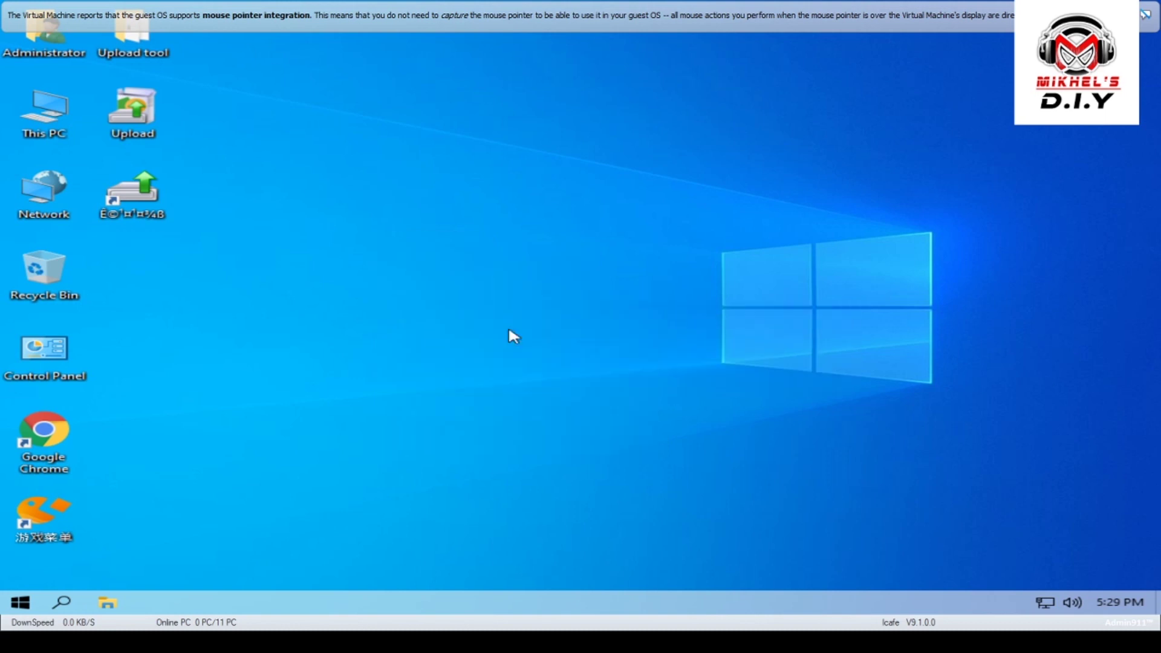